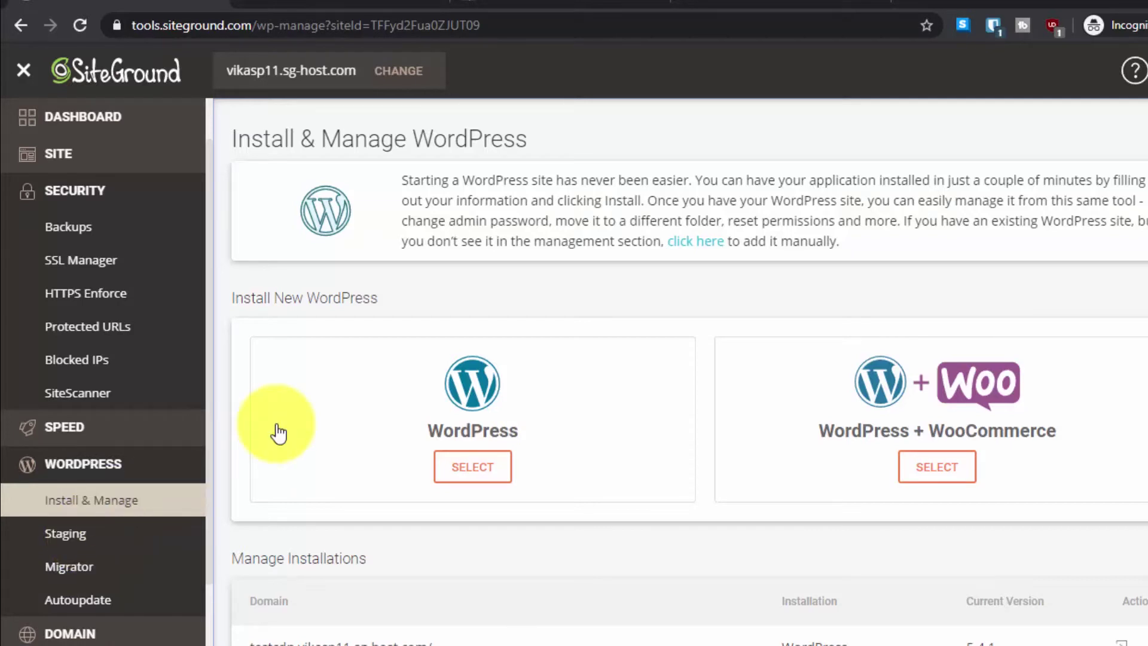
Step: Find the vikasp11.sg-host.com/test1 installation in the Manage Installations list
scroll(277, 430, "down", 2)
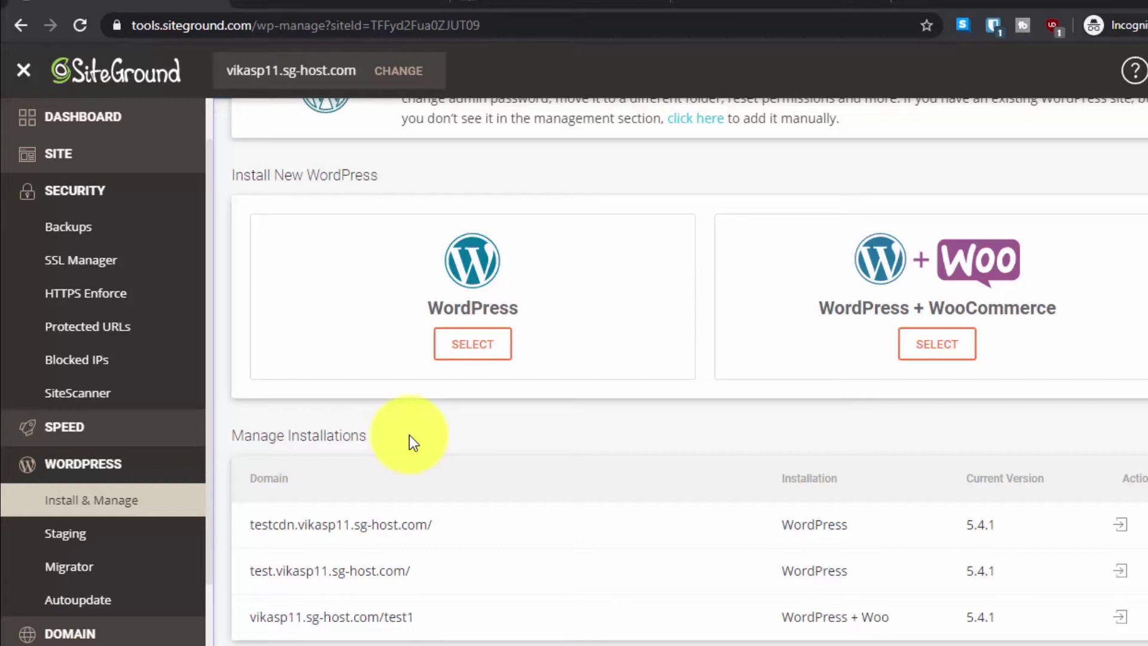
scroll(409, 435, "up", 2)
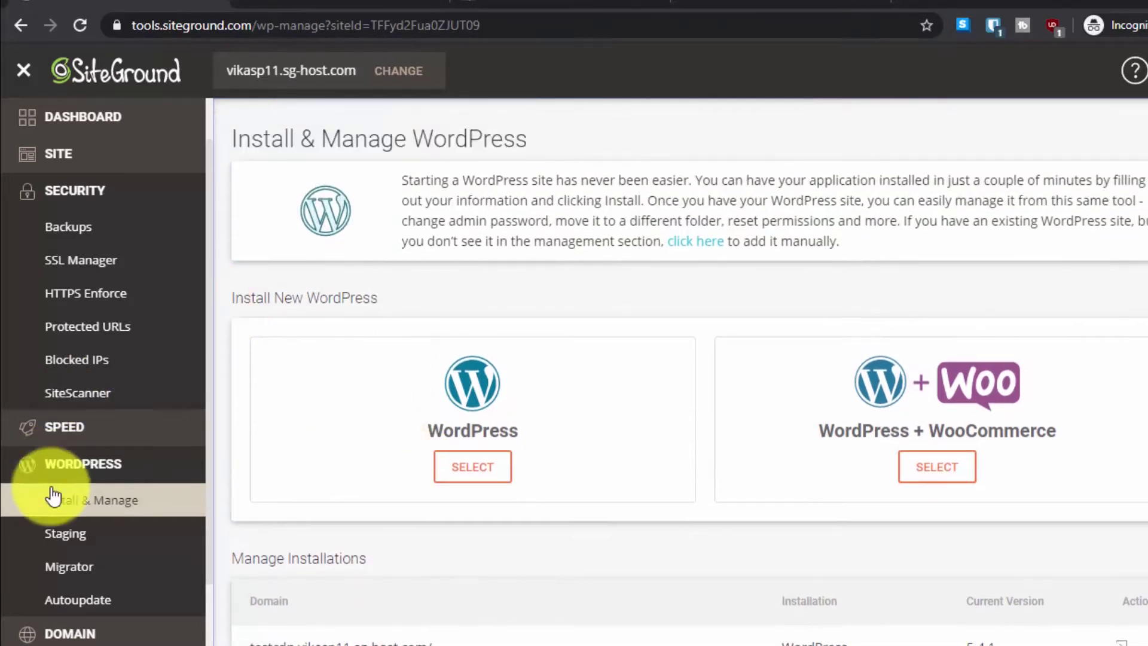
scroll(399, 487, "down", 2)
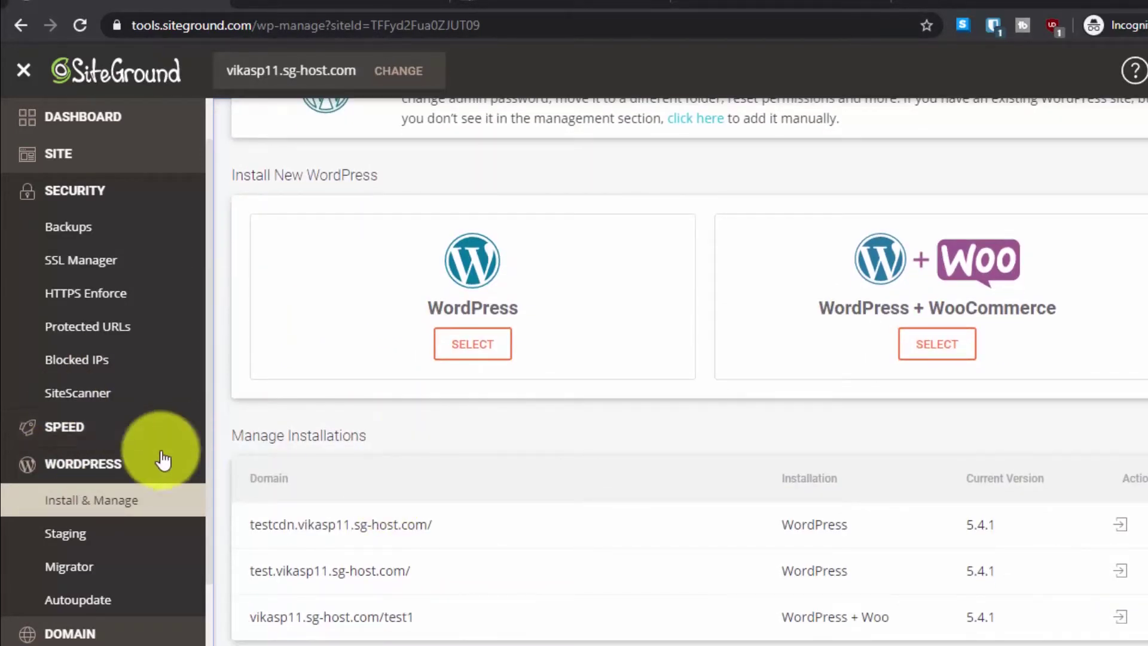
left_click(89, 501)
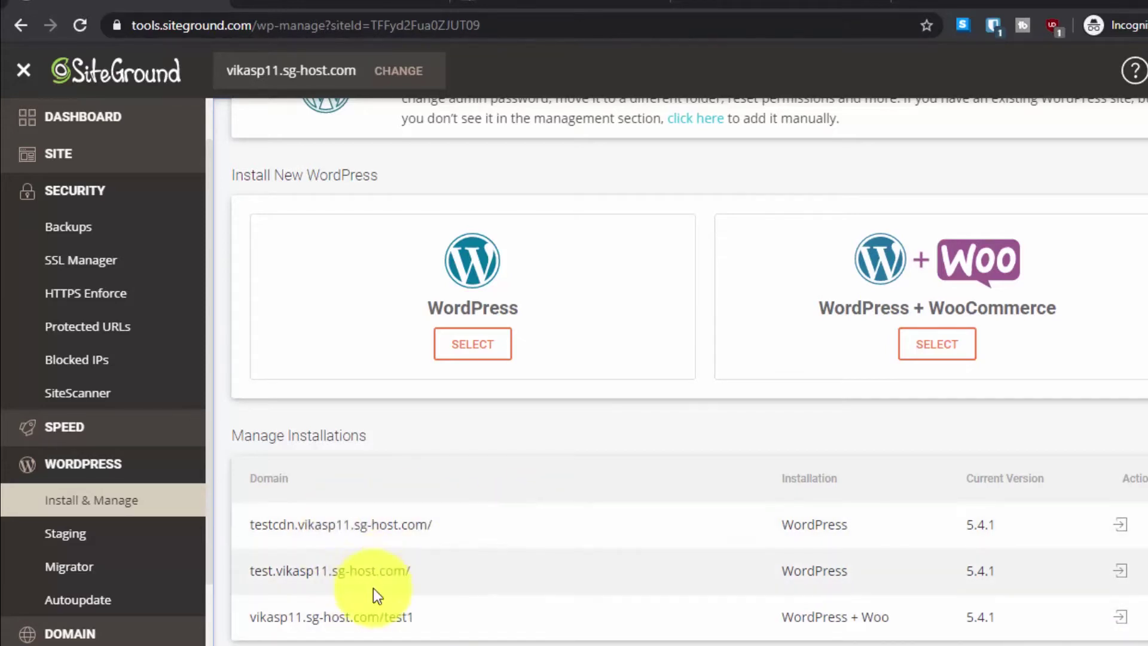
mouse_move(275, 619)
left_mouse_down()
mouse_move(405, 619)
mouse_move(294, 618)
left_mouse_up()
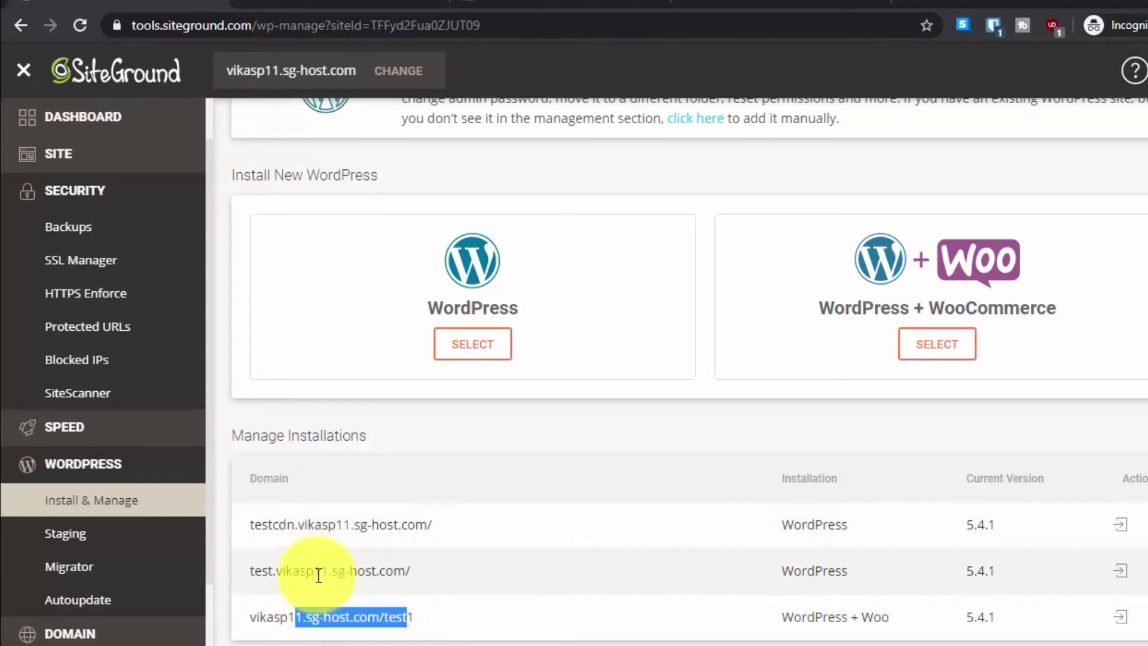
left_click(538, 438)
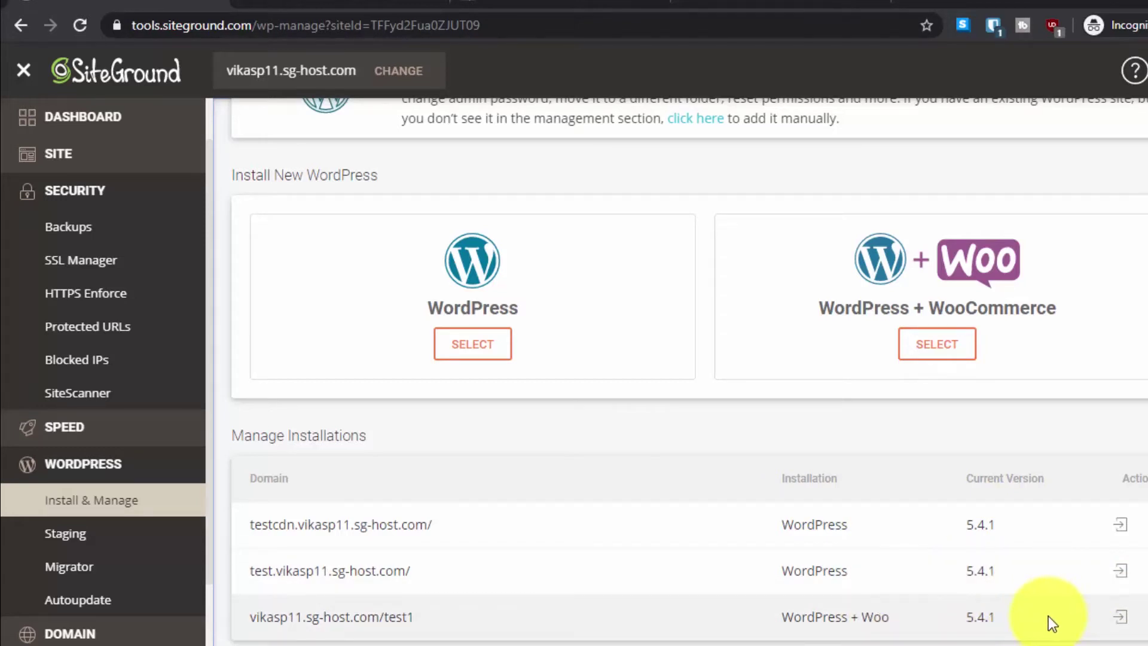
Step: Log in to the test1 WordPress admin and open its homepage in a new tab
left_click(1121, 616)
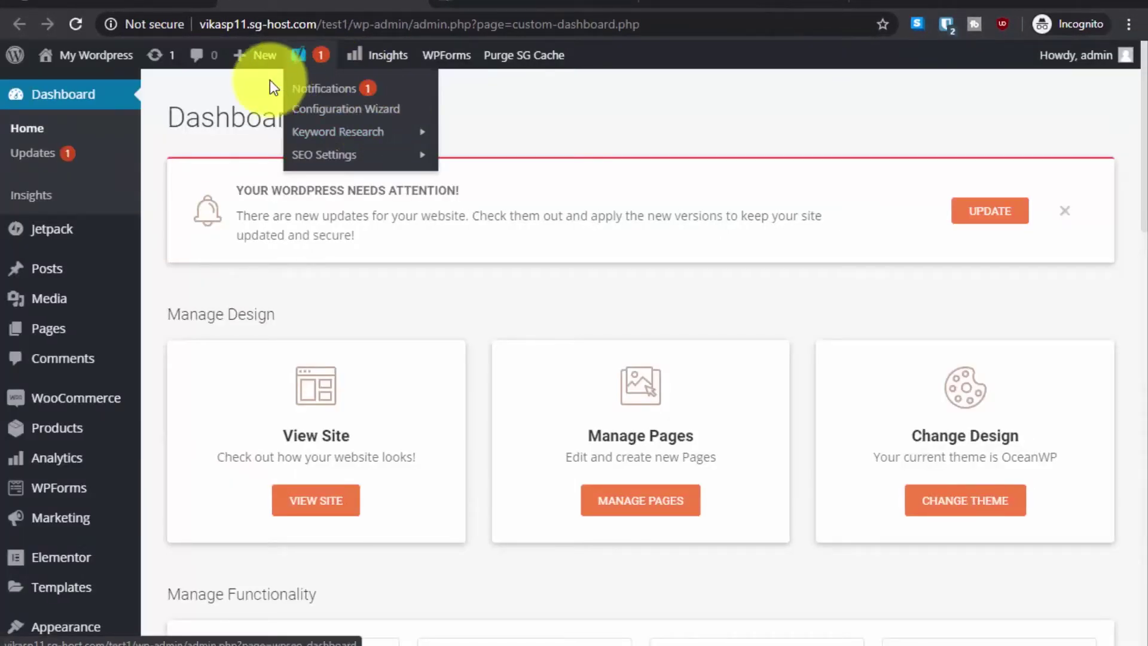
mouse_move(90, 55)
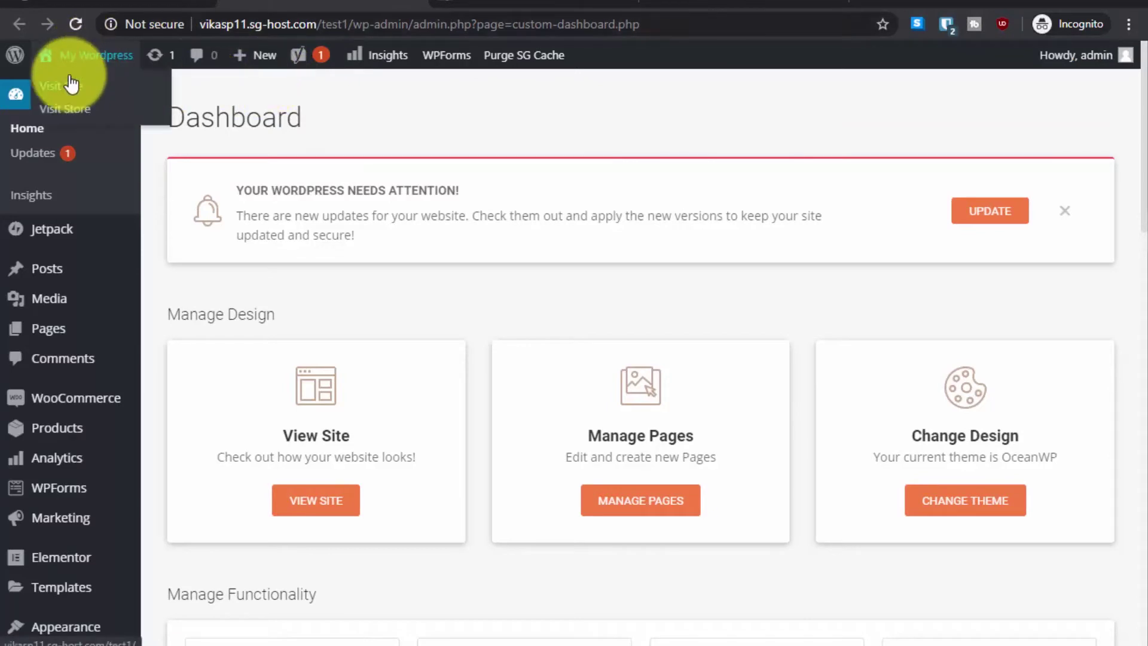
left_click(70, 83)
right_click(70, 83)
left_click(91, 87)
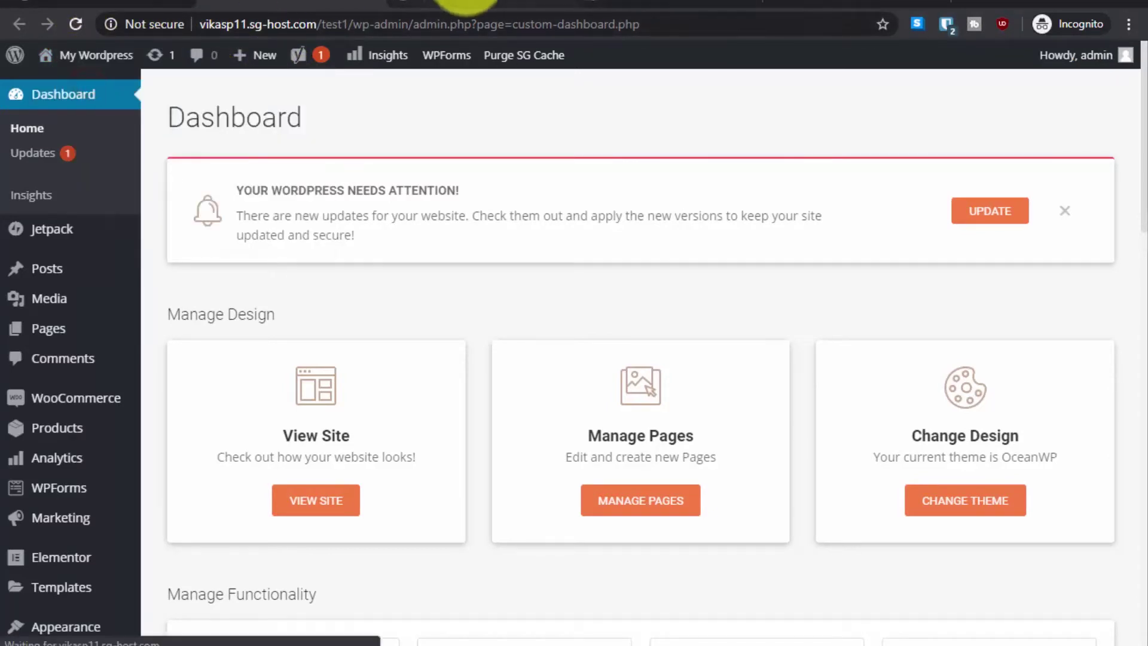
Step: Scroll through the JOELIA homepage, then go back to the Site Tools installations tab
left_click(625, 9)
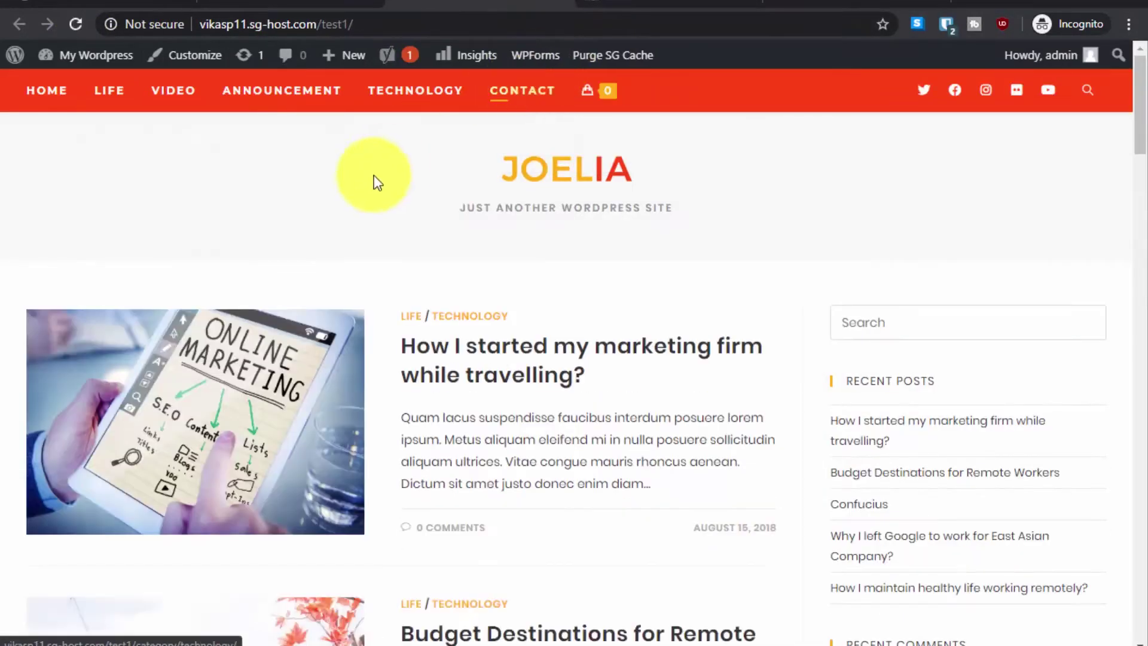
scroll(460, 228, "down", 8)
scroll(503, 286, "up", 3)
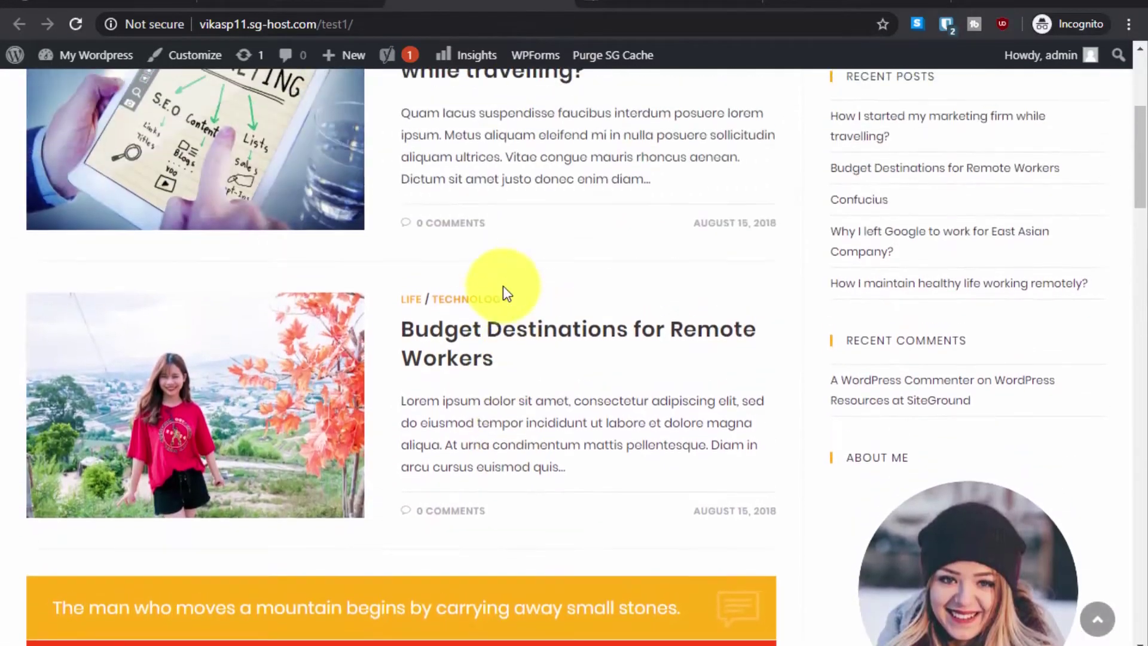
scroll(504, 297, "down", 15)
scroll(503, 297, "down", 1)
scroll(502, 294, "up", 4)
scroll(502, 295, "down", 10)
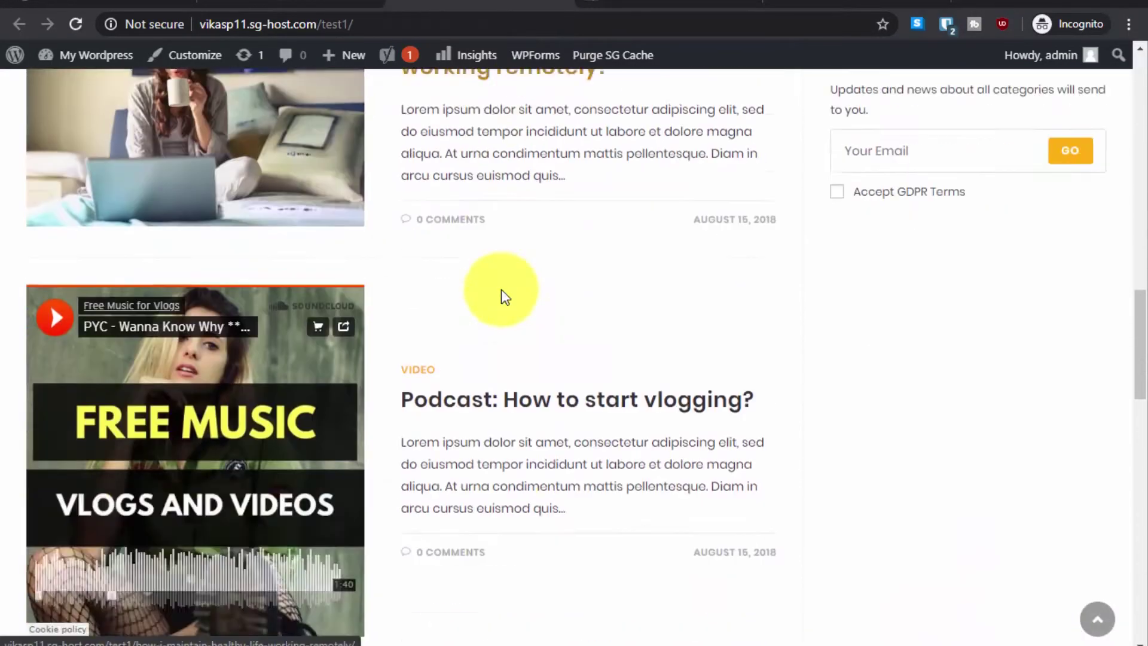
scroll(501, 289, "up", 15)
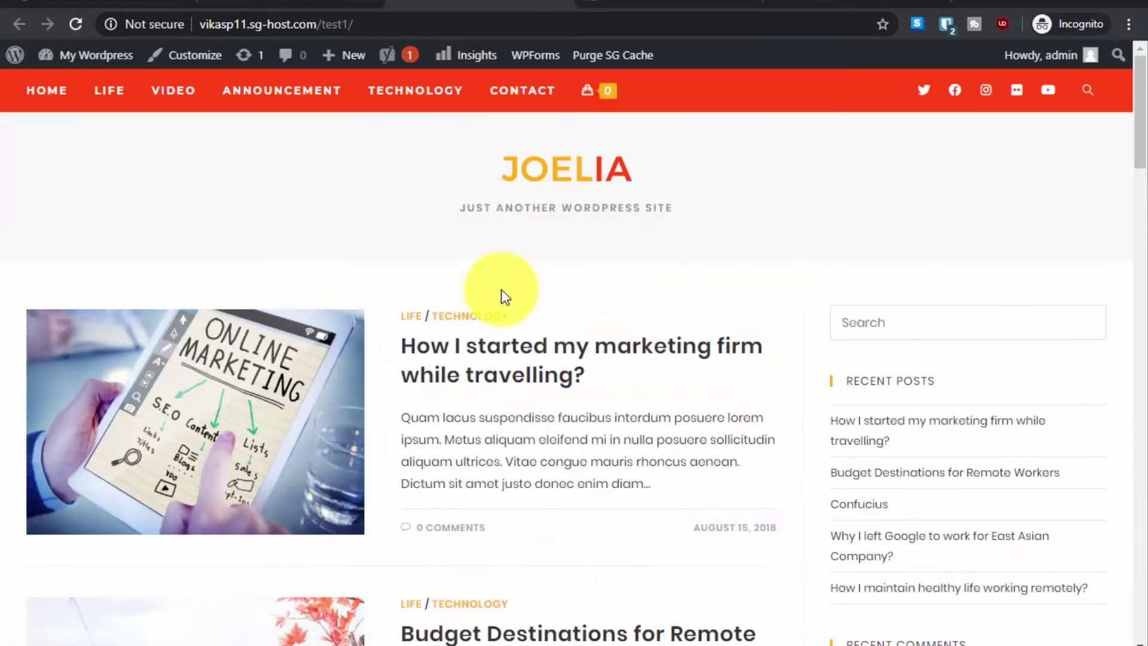
left_click(89, 6)
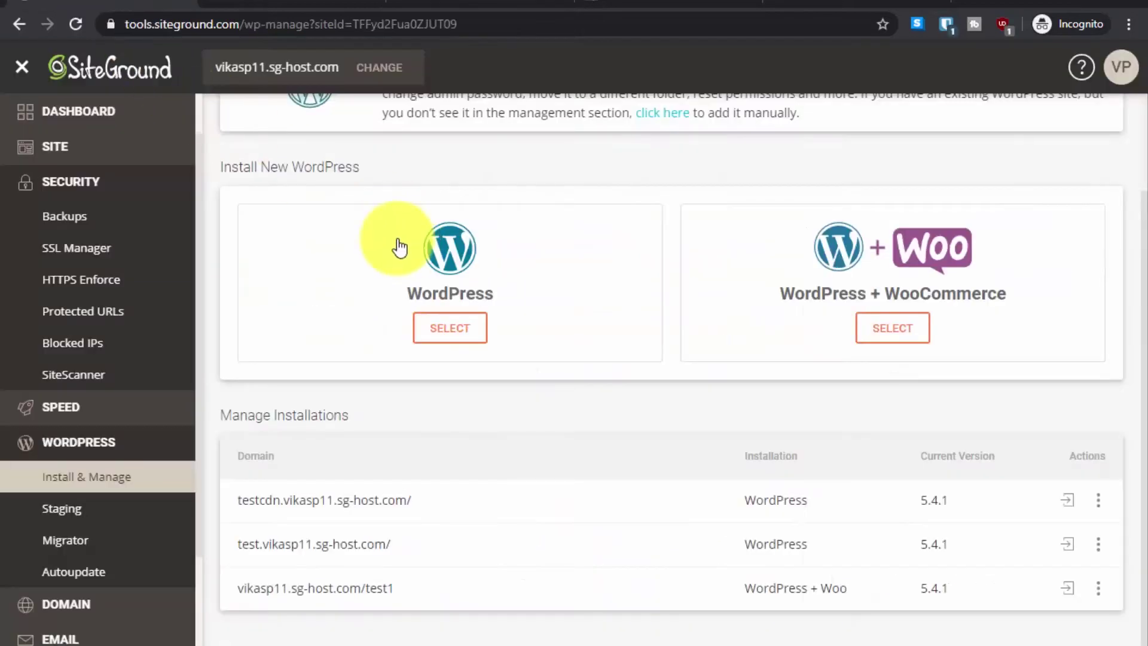
Step: Open WordPress > Staging and select vikasp11.sg-host.com/test1 to list its staging copies
scroll(3, 540, "down", 2)
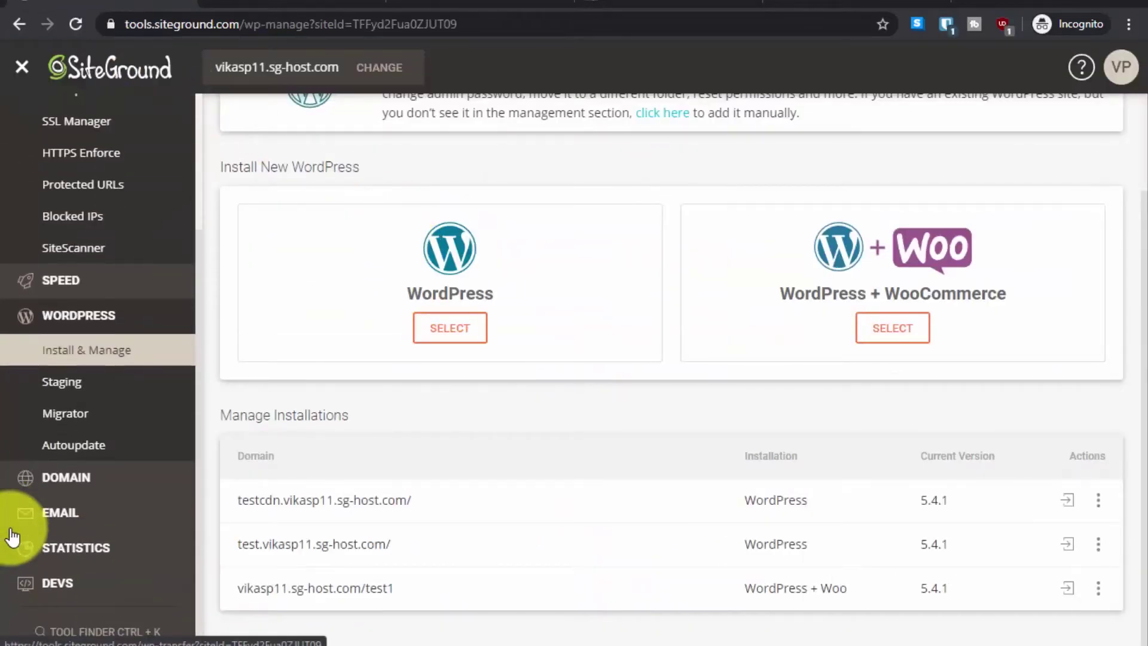
left_click(58, 395)
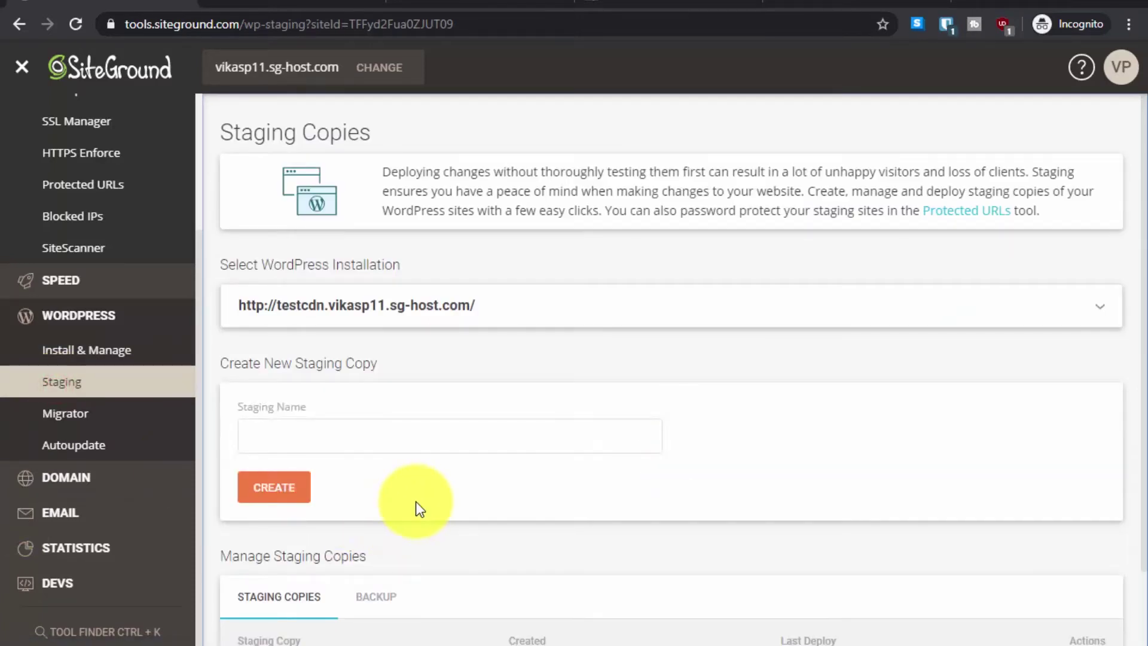
left_click(455, 306)
left_click(379, 413)
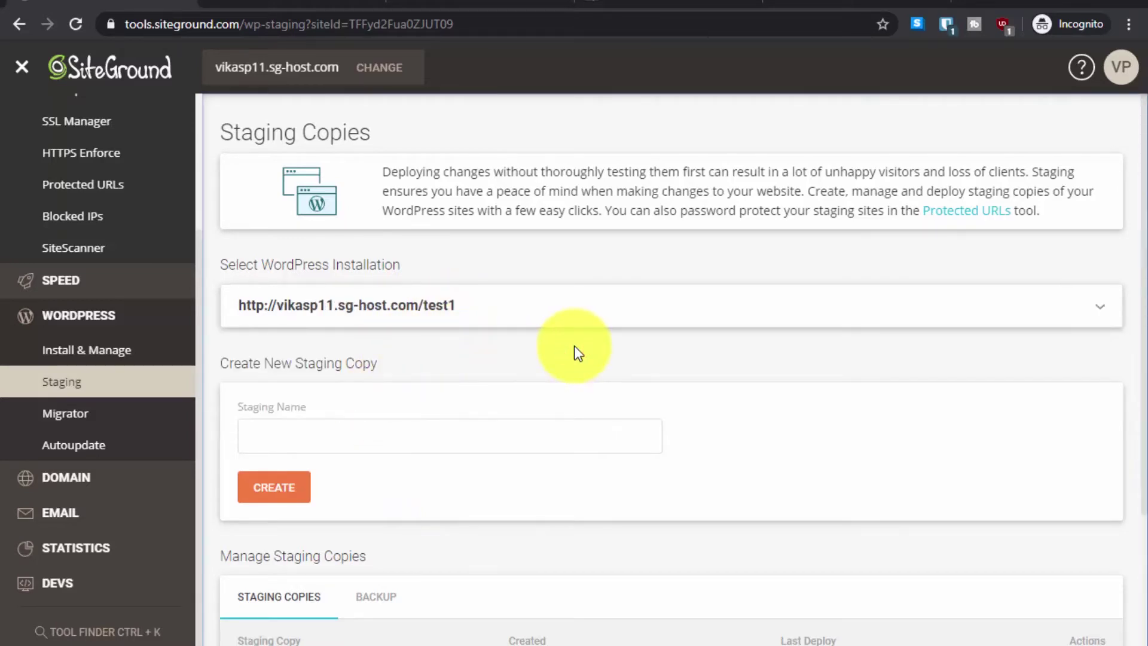
scroll(574, 346, "down", 3)
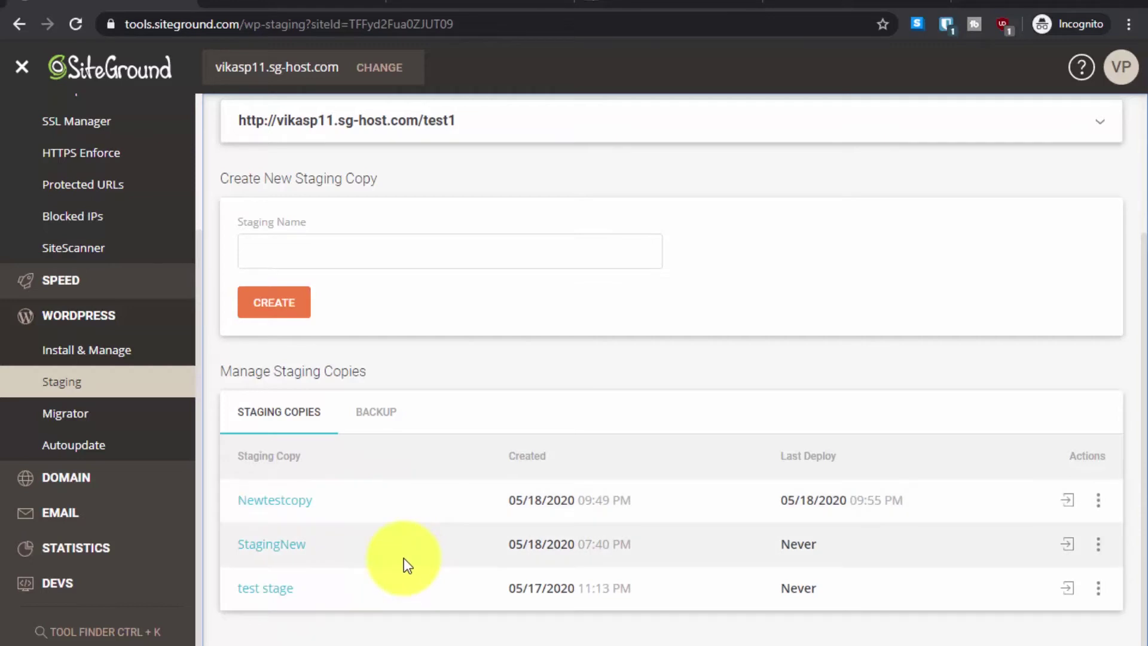
scroll(397, 517, "up", 3)
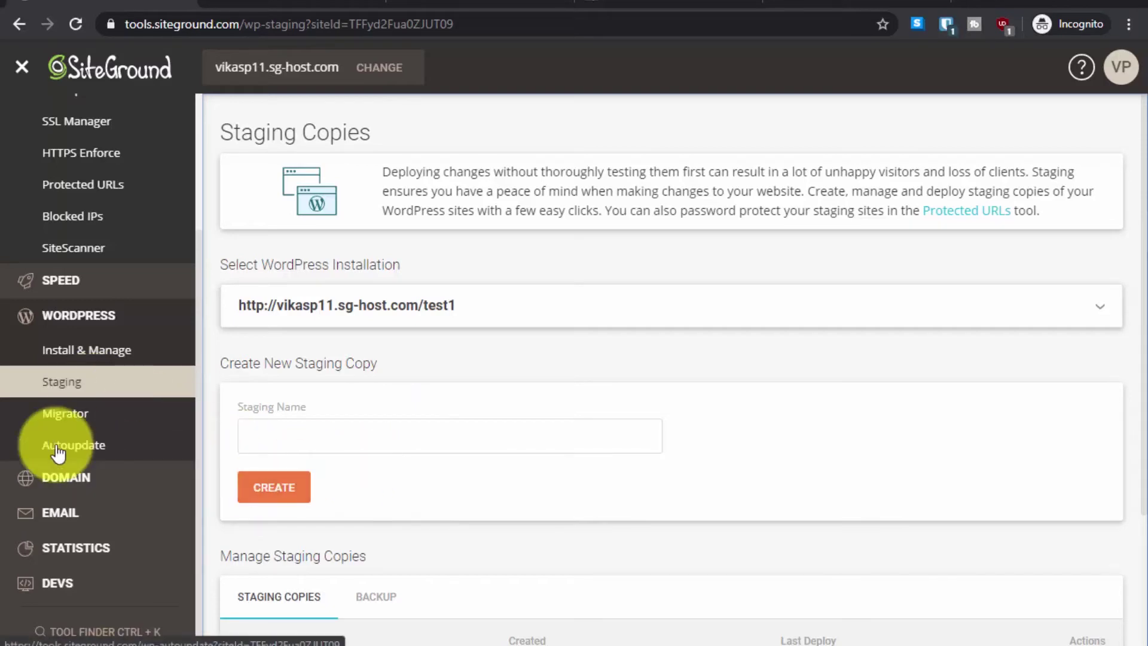
scroll(25, 450, "up", 3)
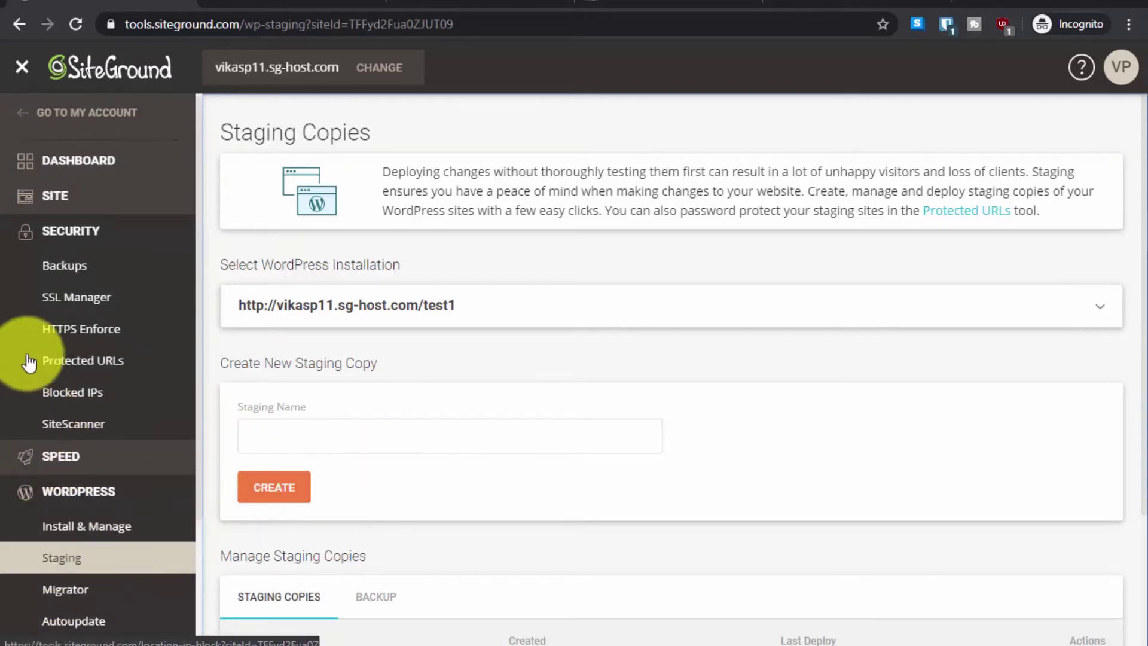
Step: Create a manual backup named 'new before staging' on the Backups page
left_click(67, 242)
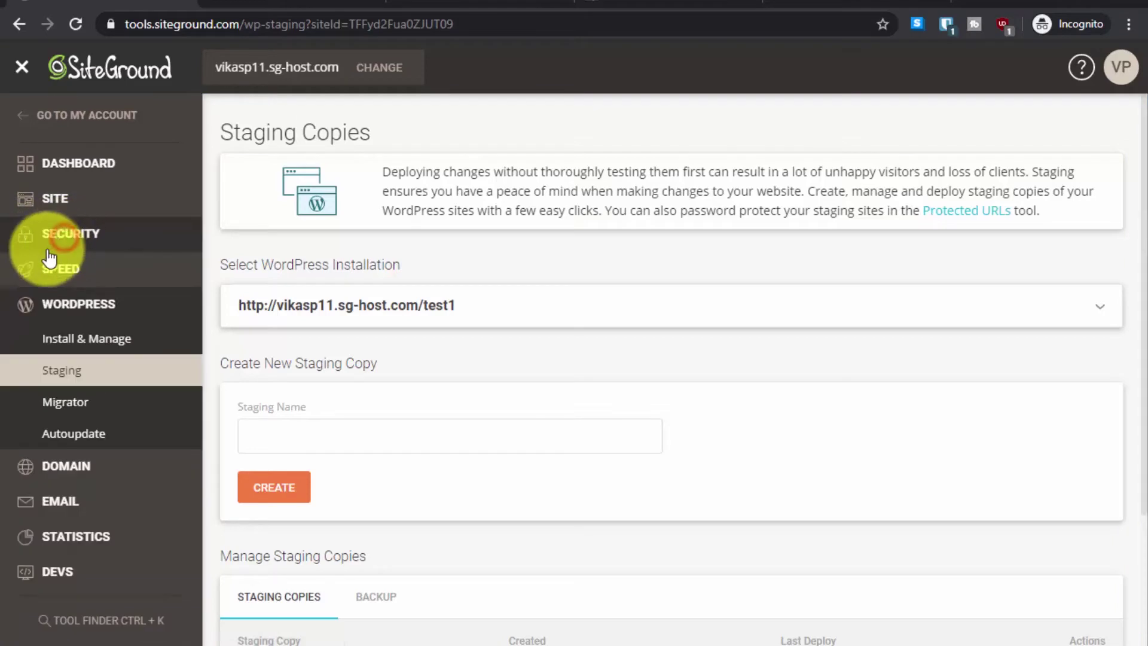
left_click(67, 234)
left_click(70, 280)
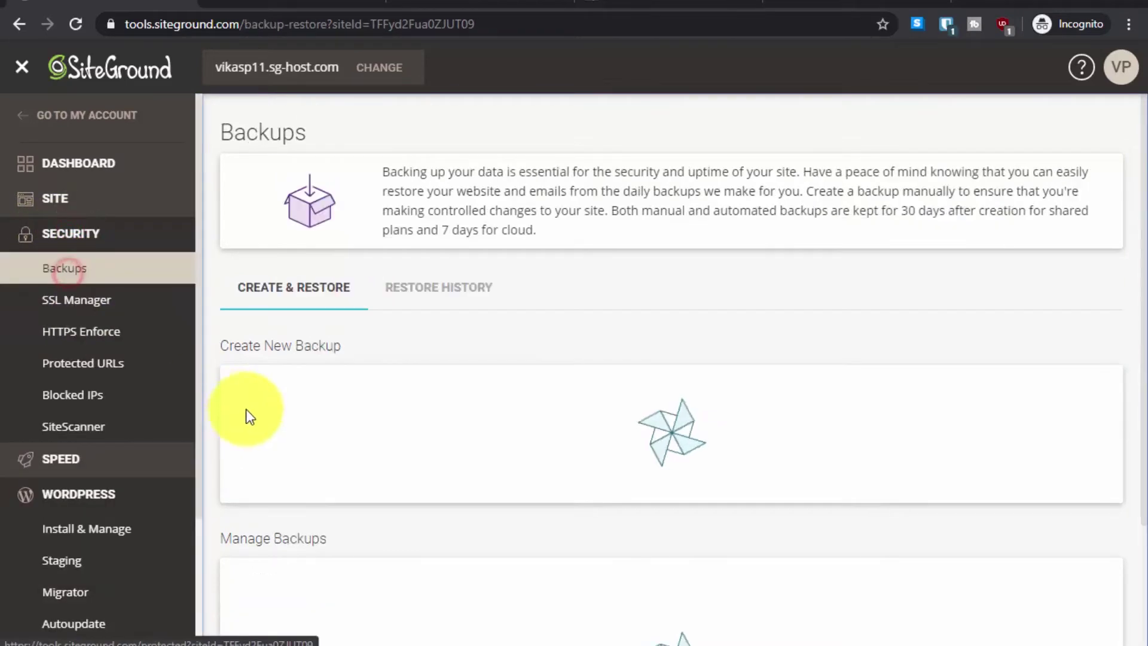
left_click(389, 418)
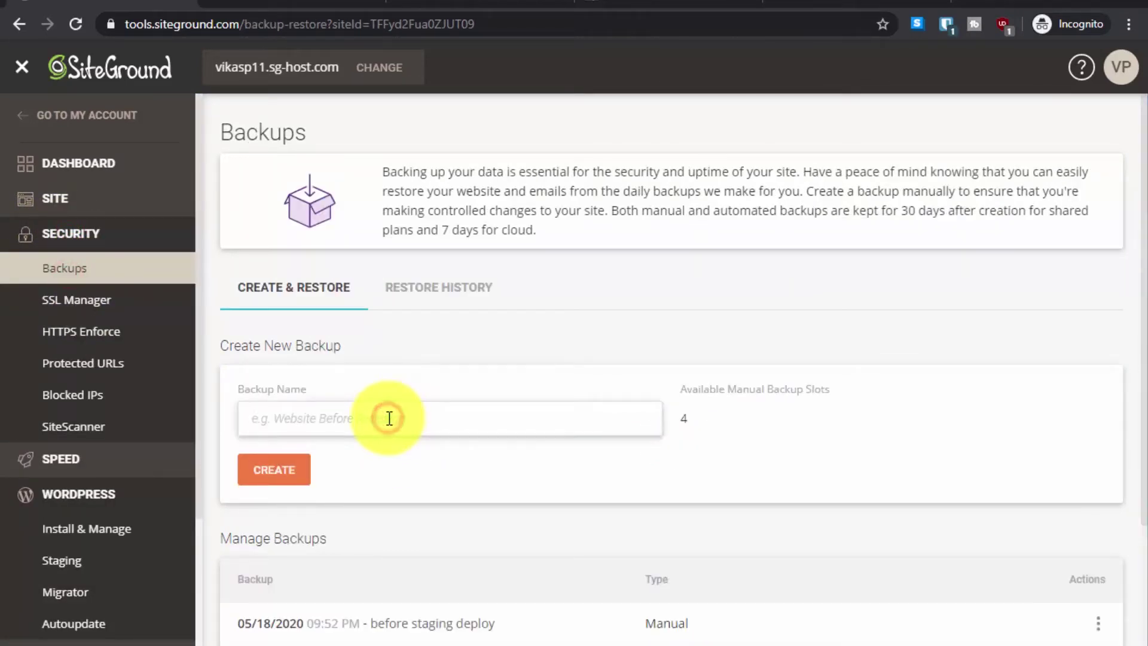
type("b")
key("BackSpace")
type("new beforw")
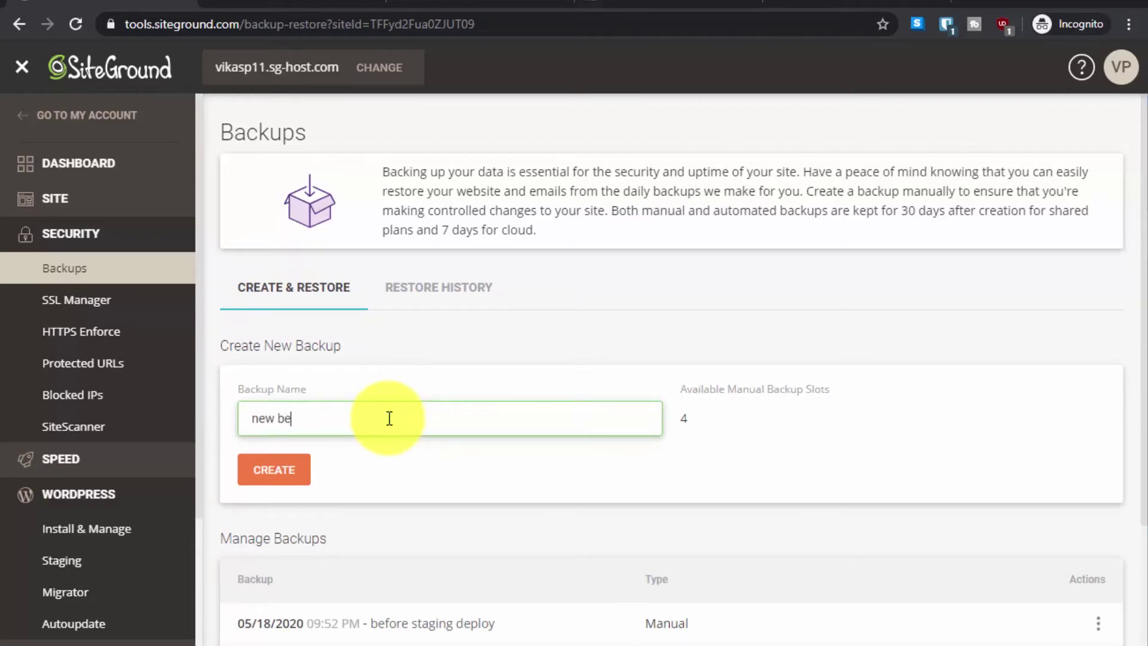
key("BackSpace")
key("BackSpace")
type("re staging")
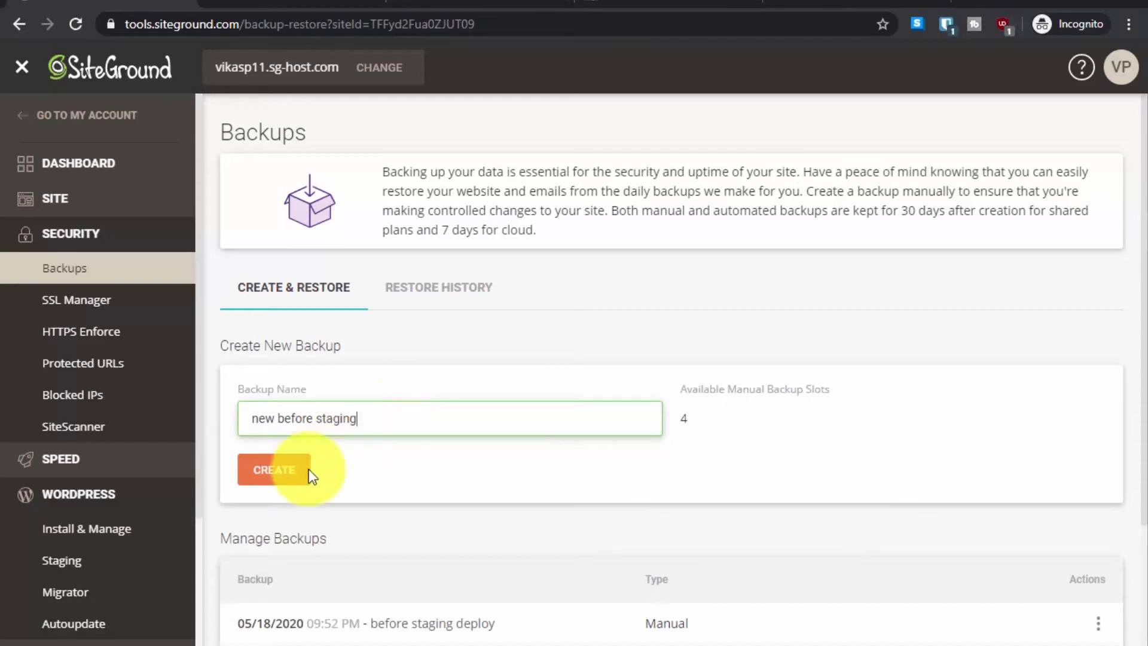
left_click(279, 469)
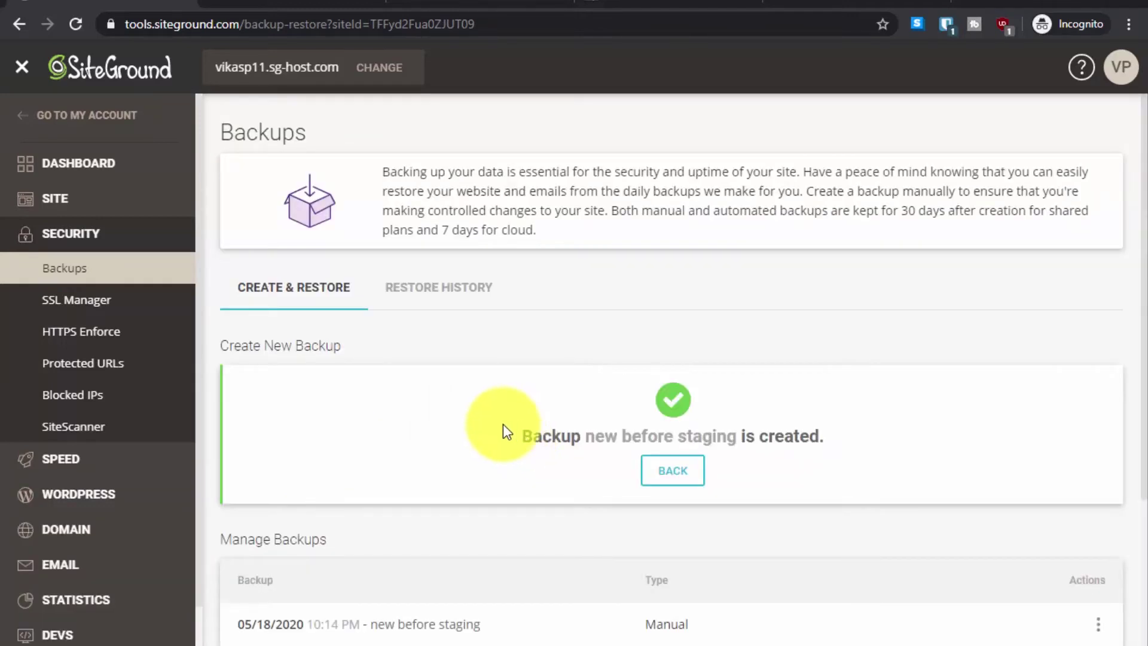
scroll(504, 425, "down", 3)
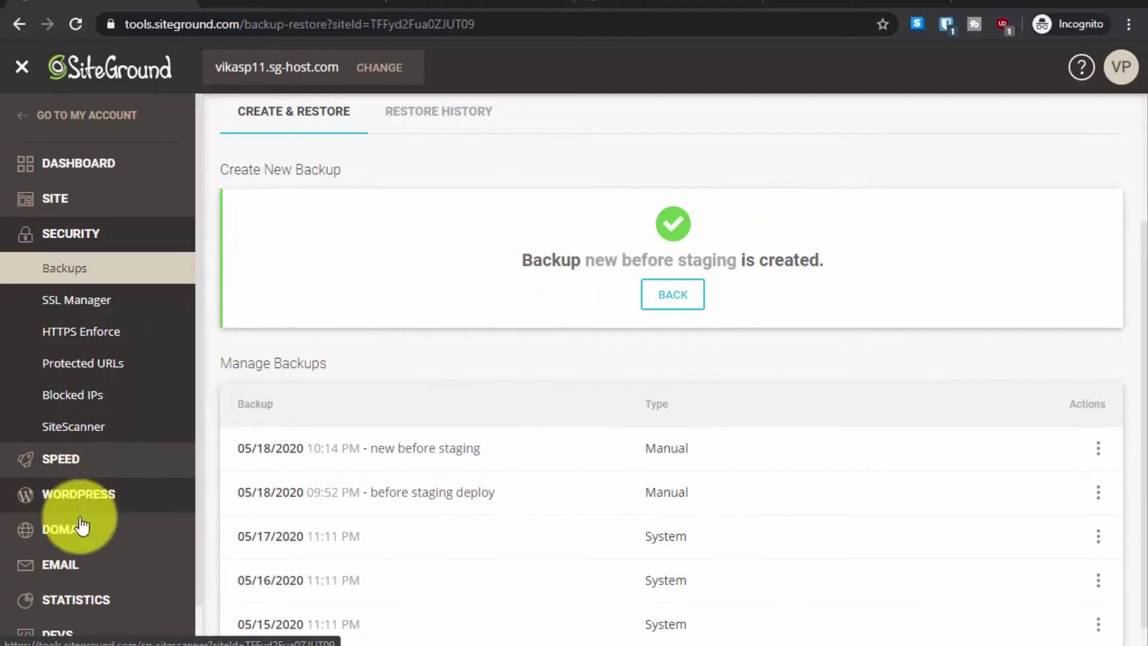
Step: Create a staging copy of the test1 installation named 'new test 2'
left_click(50, 507)
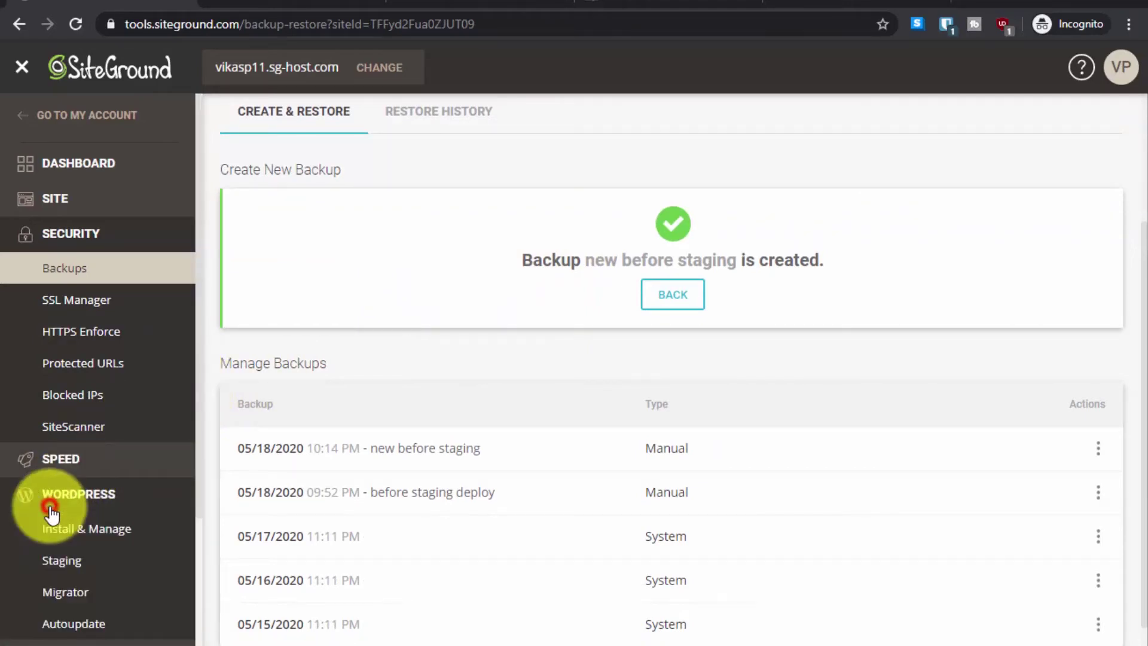
scroll(114, 473, "down", 3)
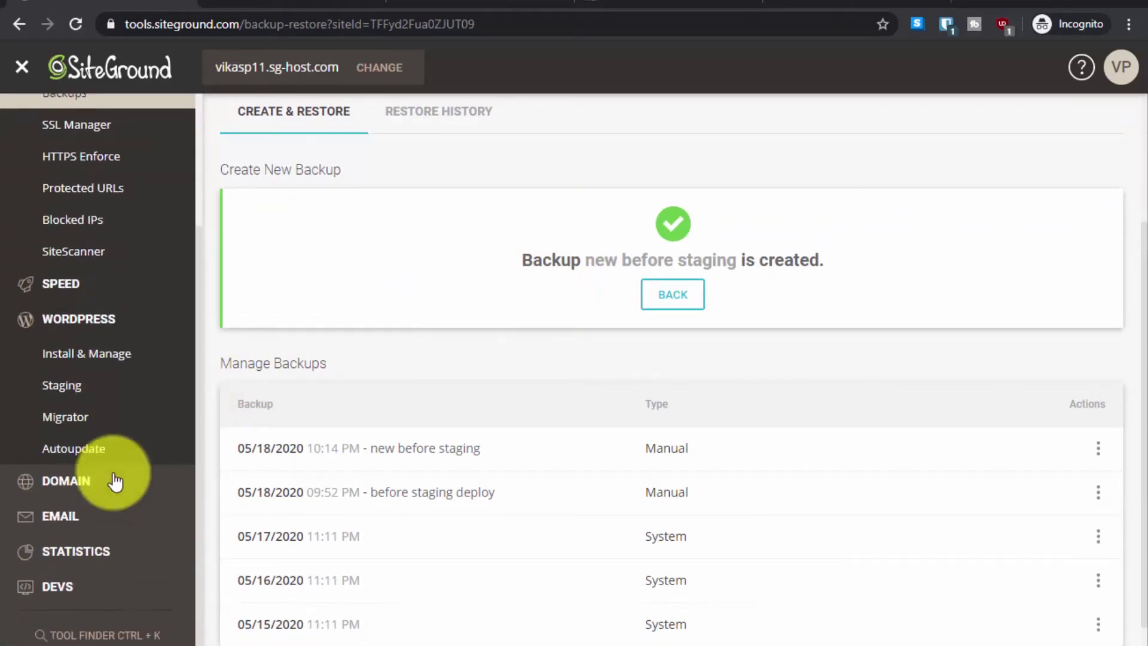
left_click(76, 389)
scroll(486, 475, "down", 2)
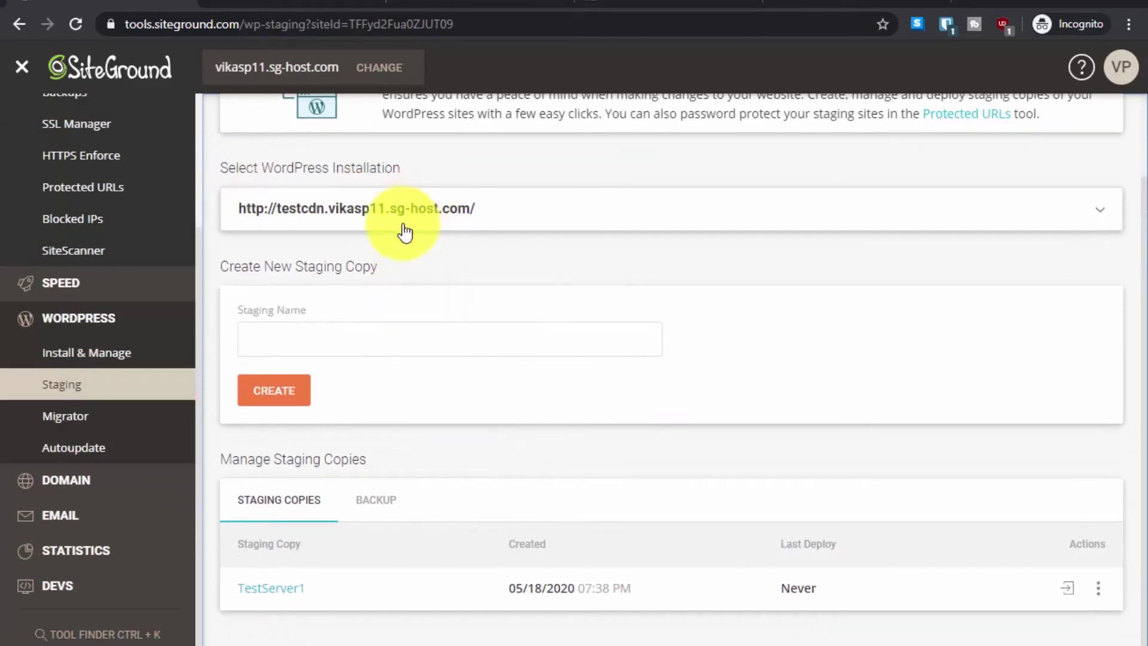
left_click(414, 226)
left_click(363, 314)
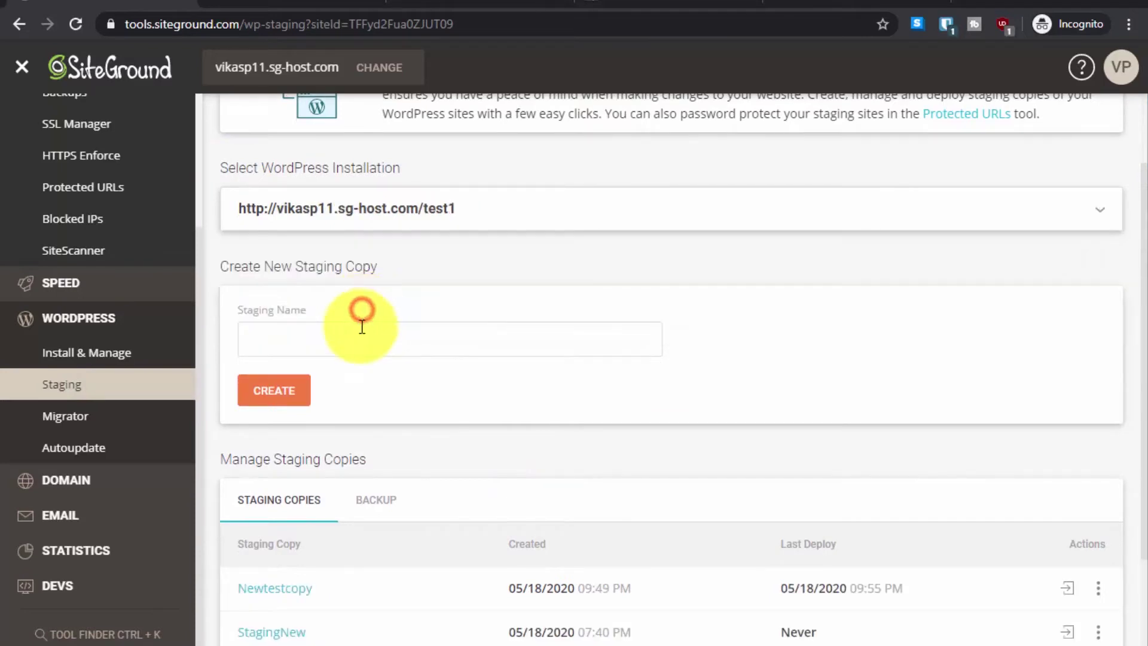
left_click(362, 336)
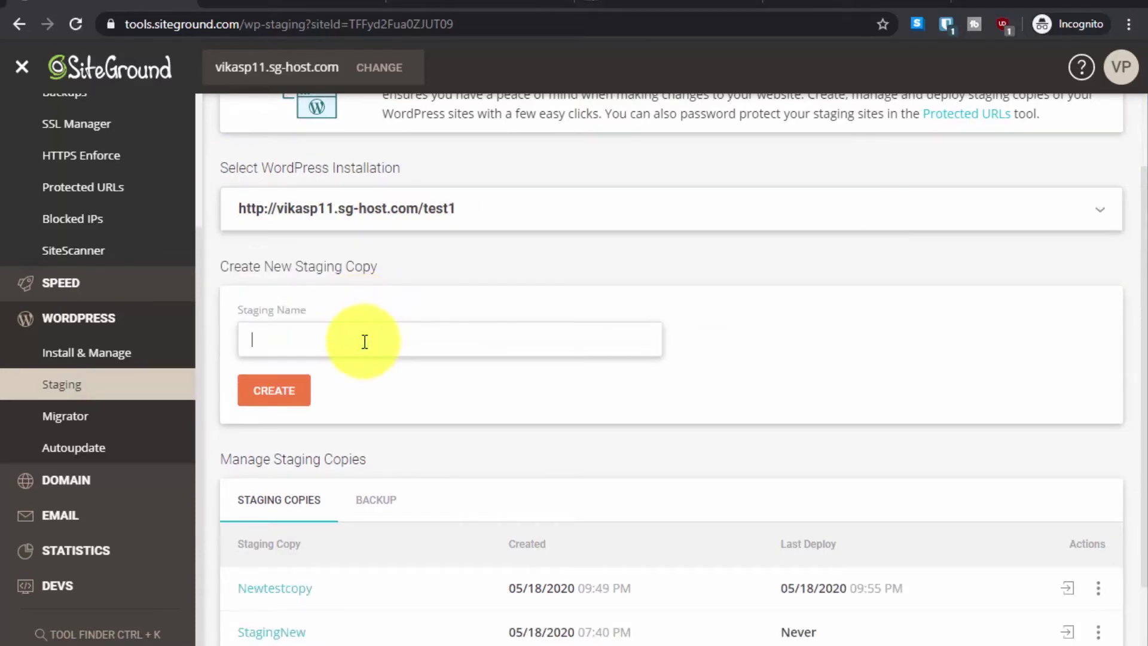
type("new ")
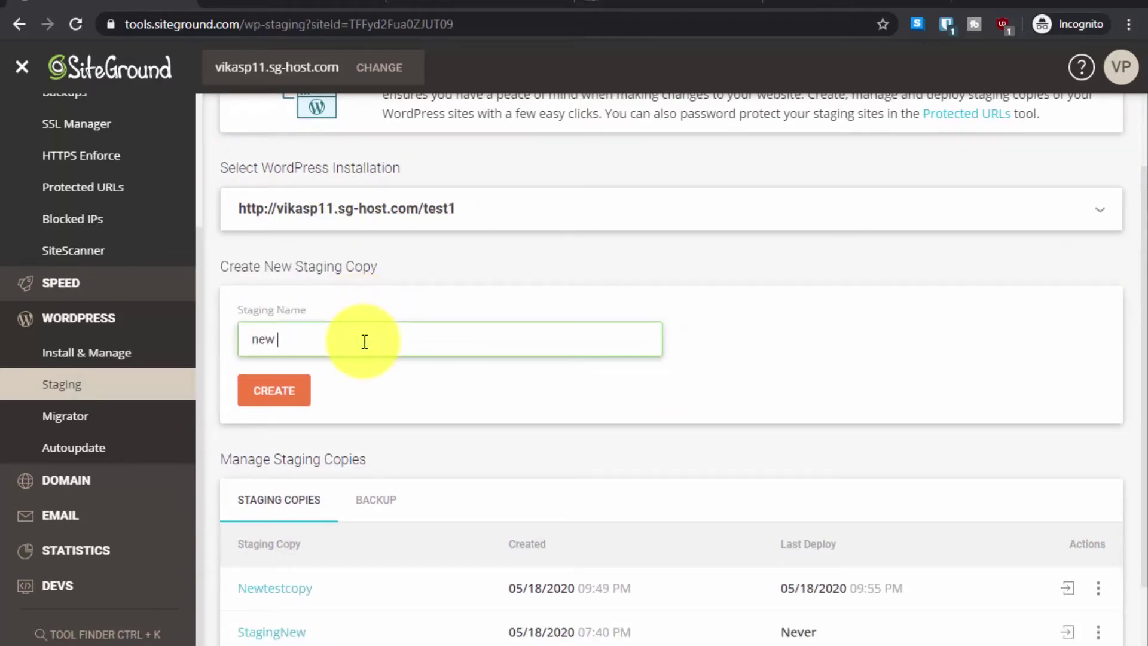
type("test 20")
key("BackSpace")
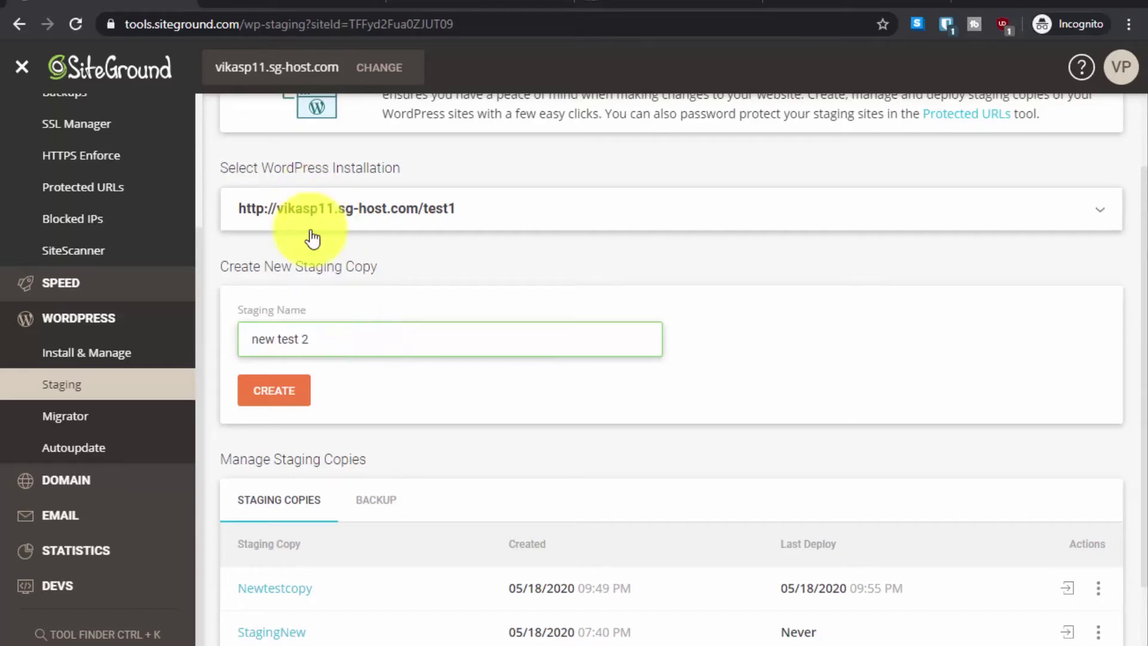
left_click(279, 394)
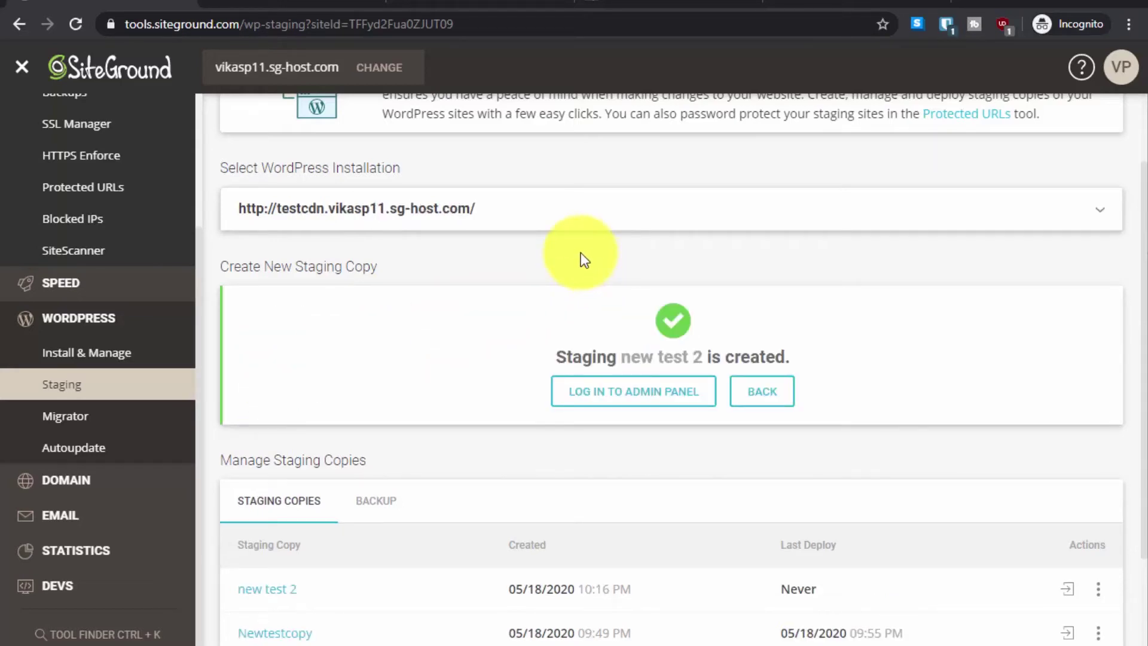
scroll(543, 266, "down", 2)
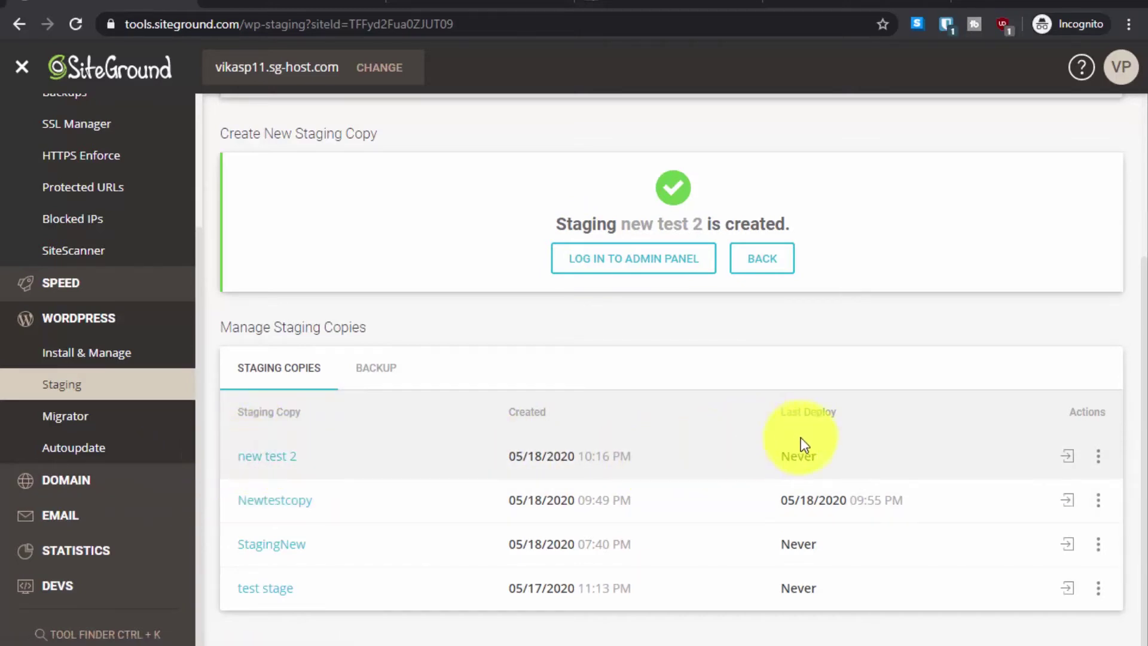
Step: Log in to the WordPress admin panel of the new test 2 staging copy
left_click(1068, 459)
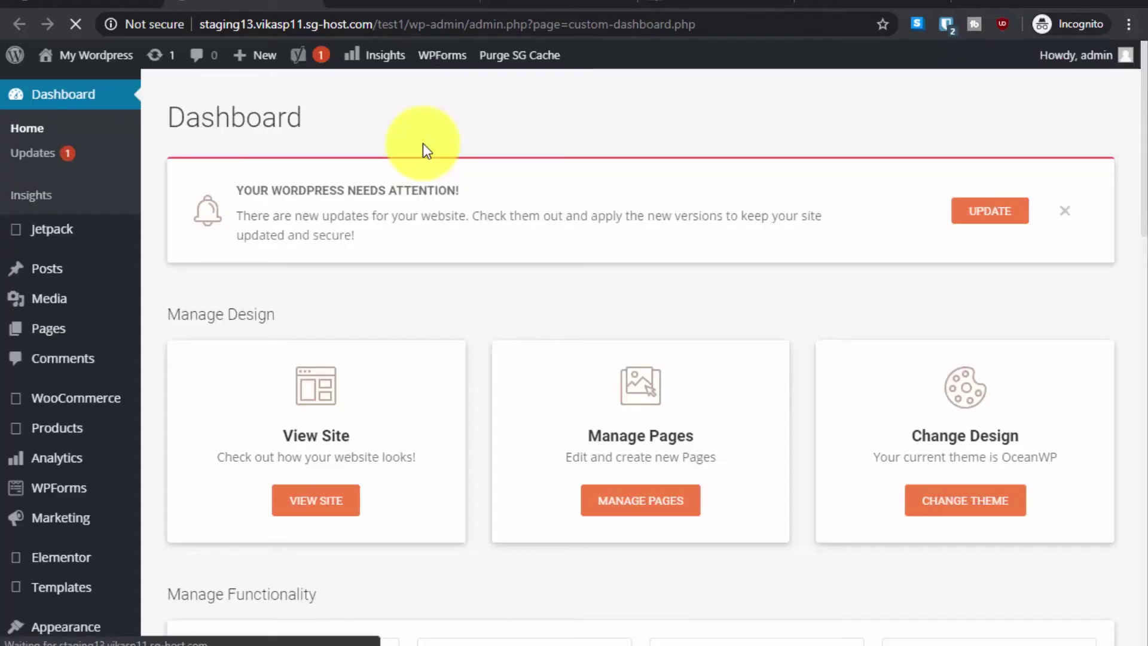
scroll(333, 379, "down", 3)
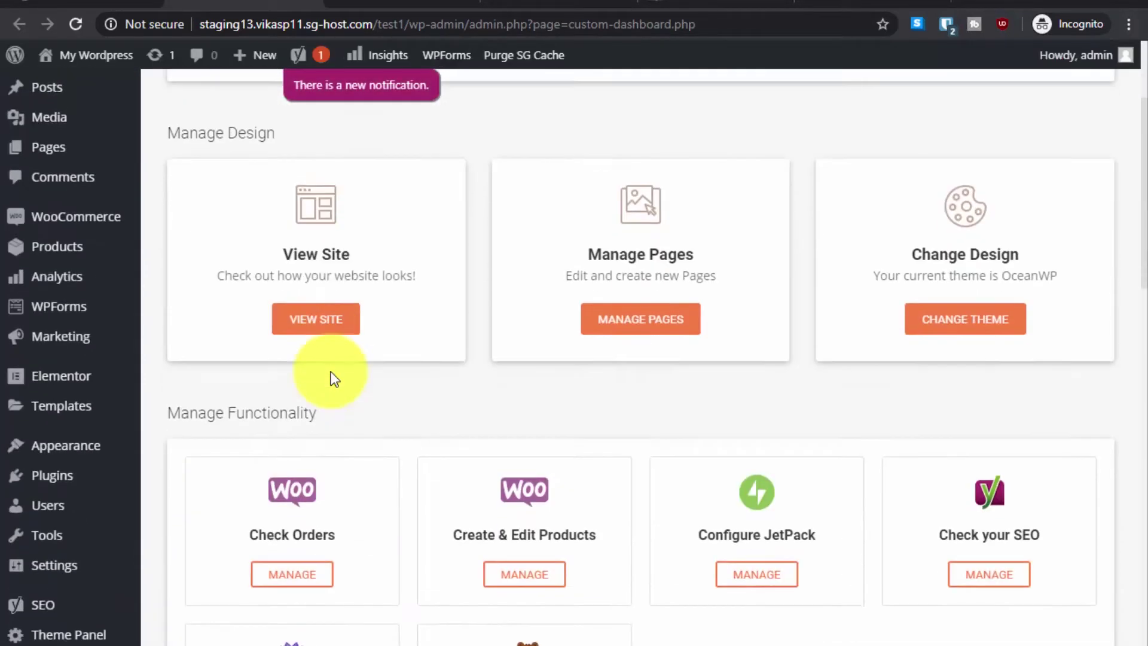
scroll(332, 374, "down", 1)
scroll(322, 363, "up", 4)
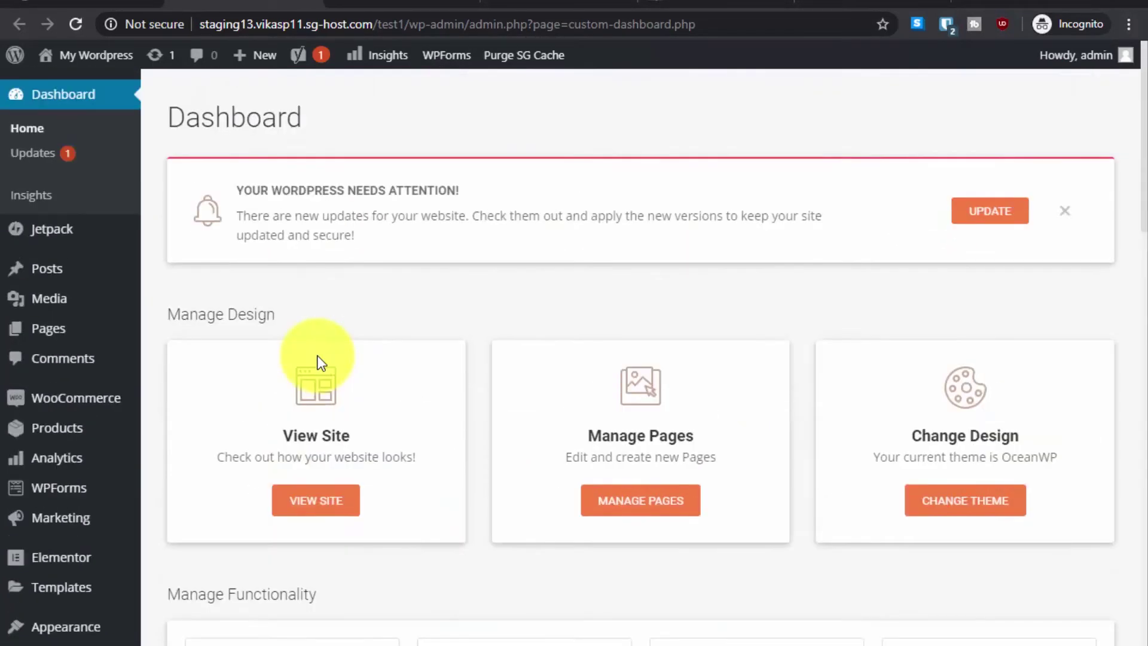
Step: Open the staging13 site in a new tab, compare it with the live site, and return to Dashboard
mouse_move(86, 68)
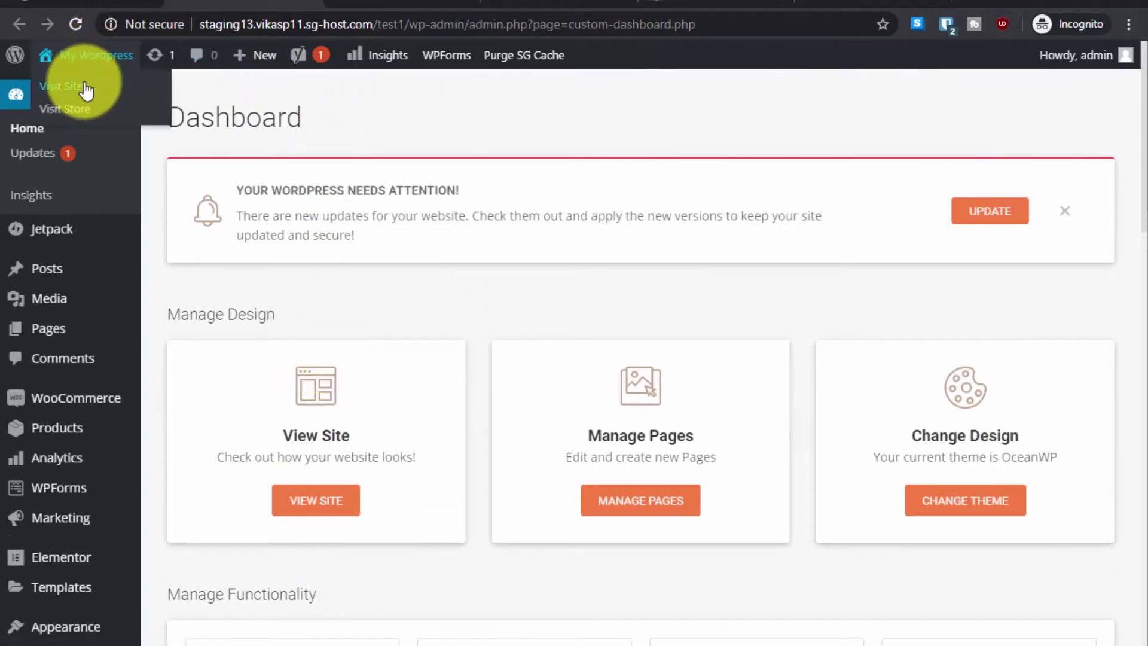
right_click(84, 87)
left_click(159, 99)
left_click(338, 5)
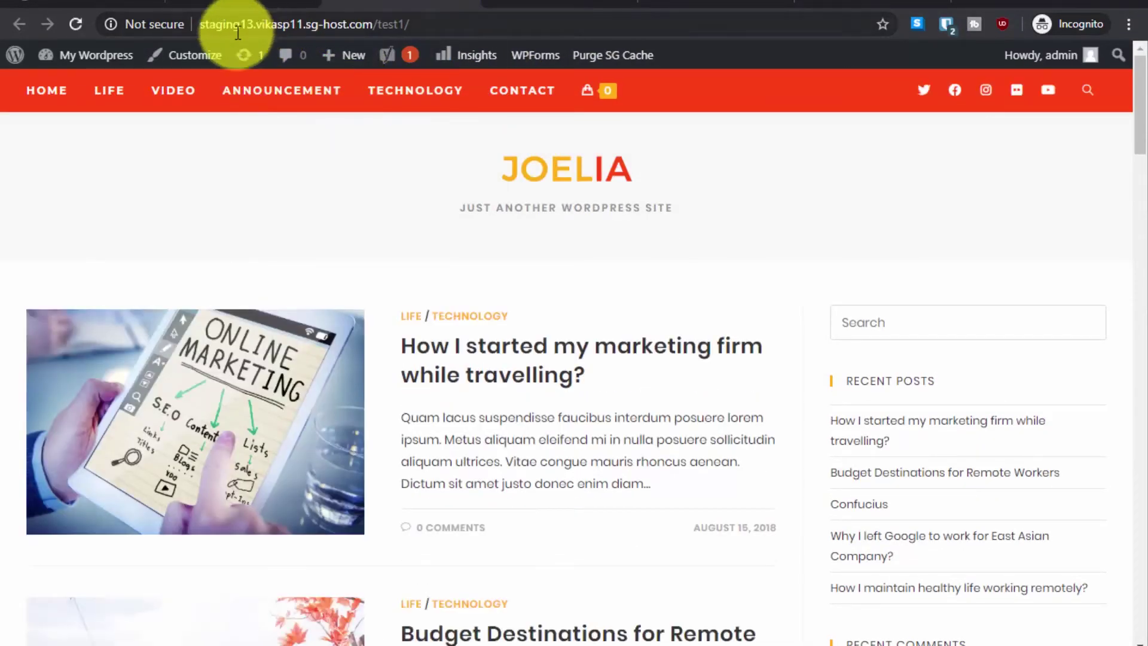
left_click_drag(205, 24, 346, 38)
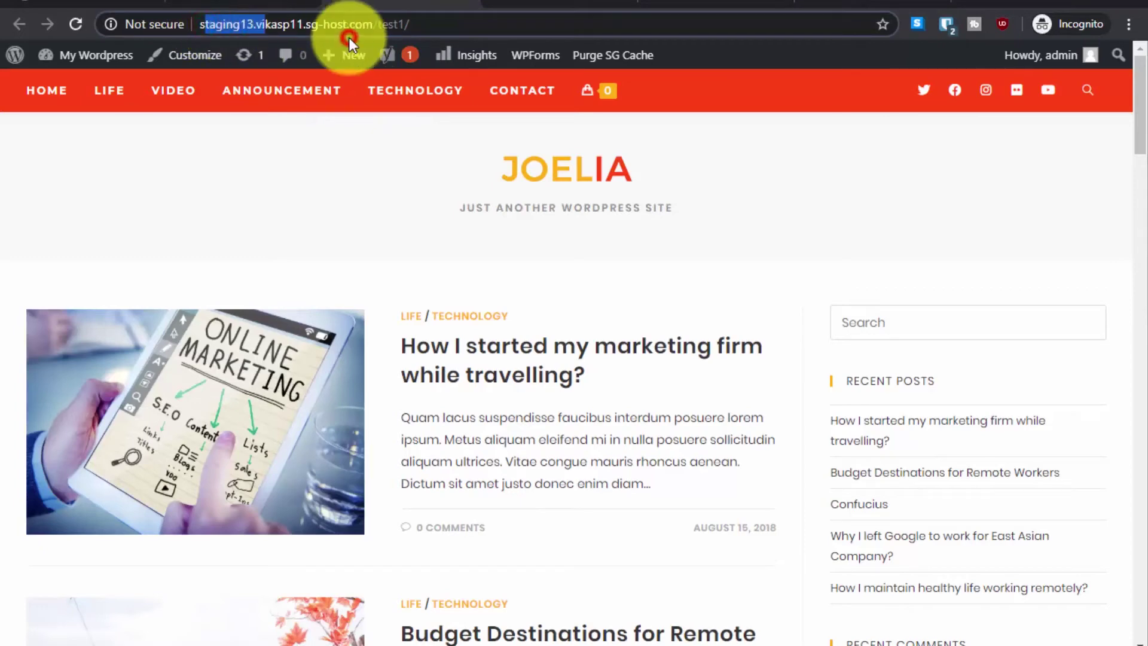
left_click(643, 4)
left_click(592, 4)
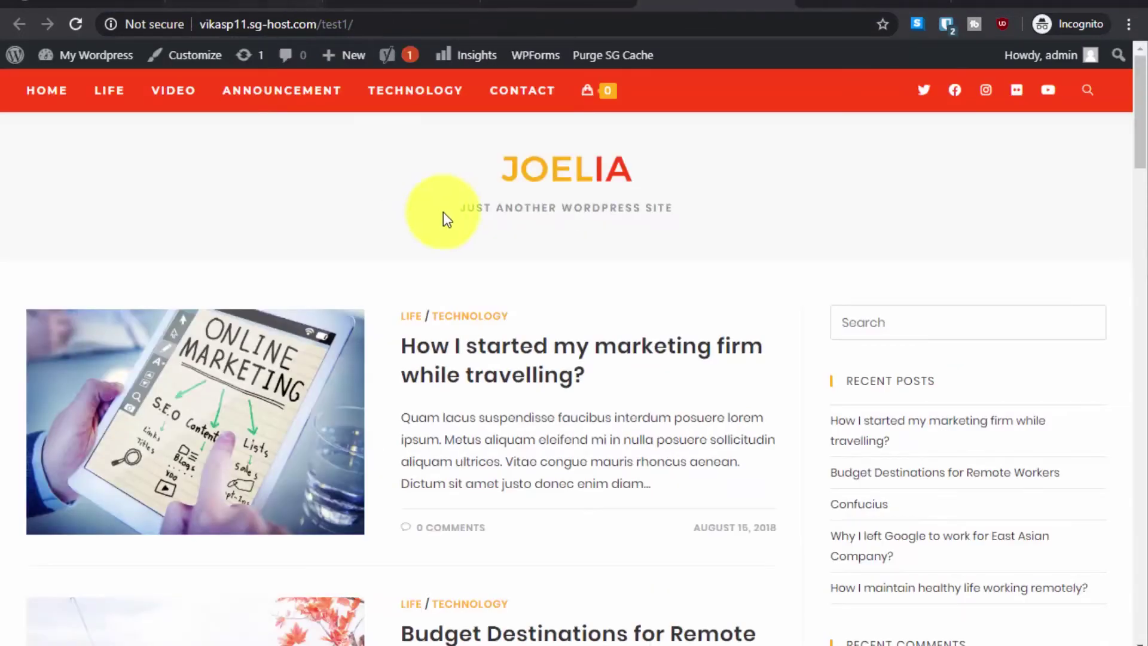
left_click(245, 5)
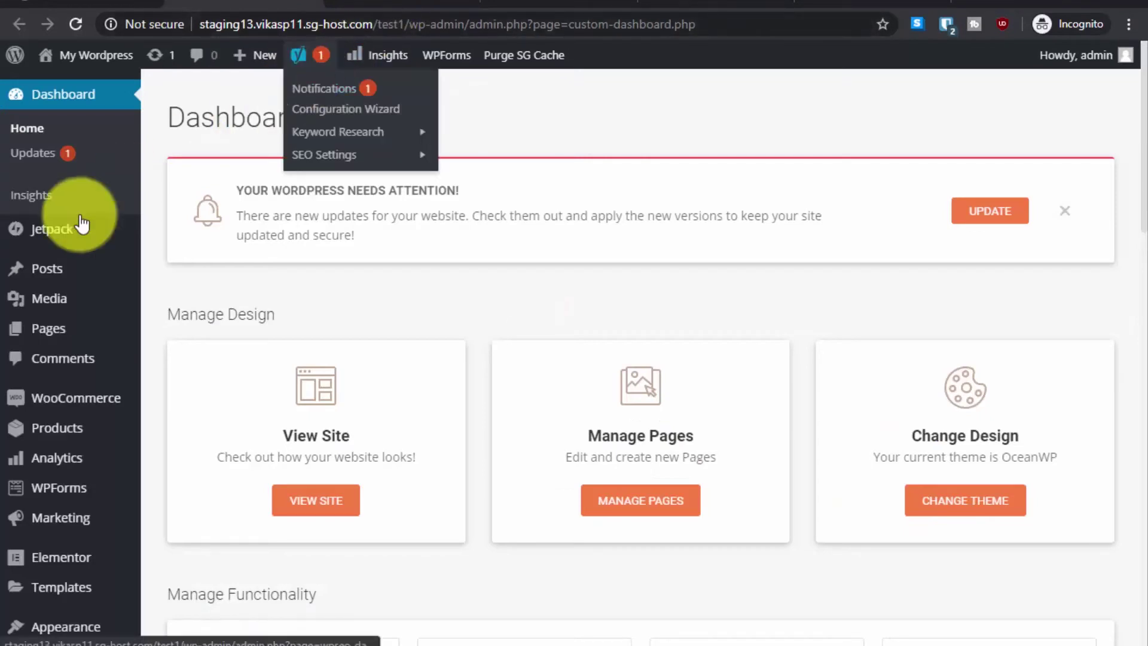
mouse_move(86, 410)
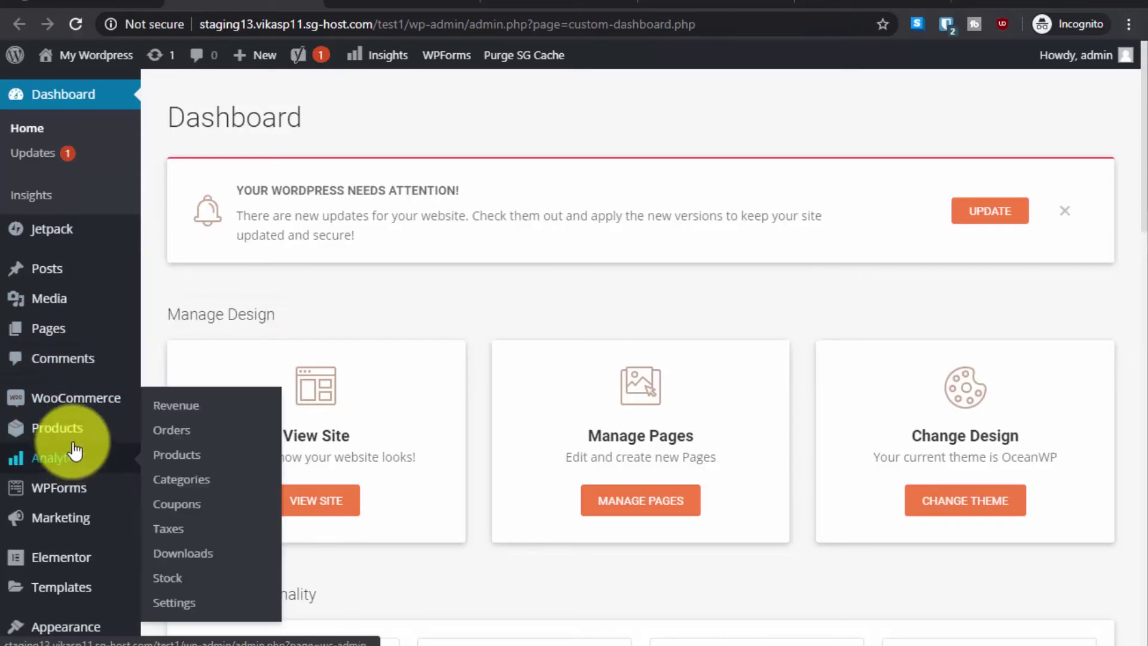
Step: Activate the Twenty Nineteen theme, skipping the feedback prompt, and visit the staging site
left_click(955, 509)
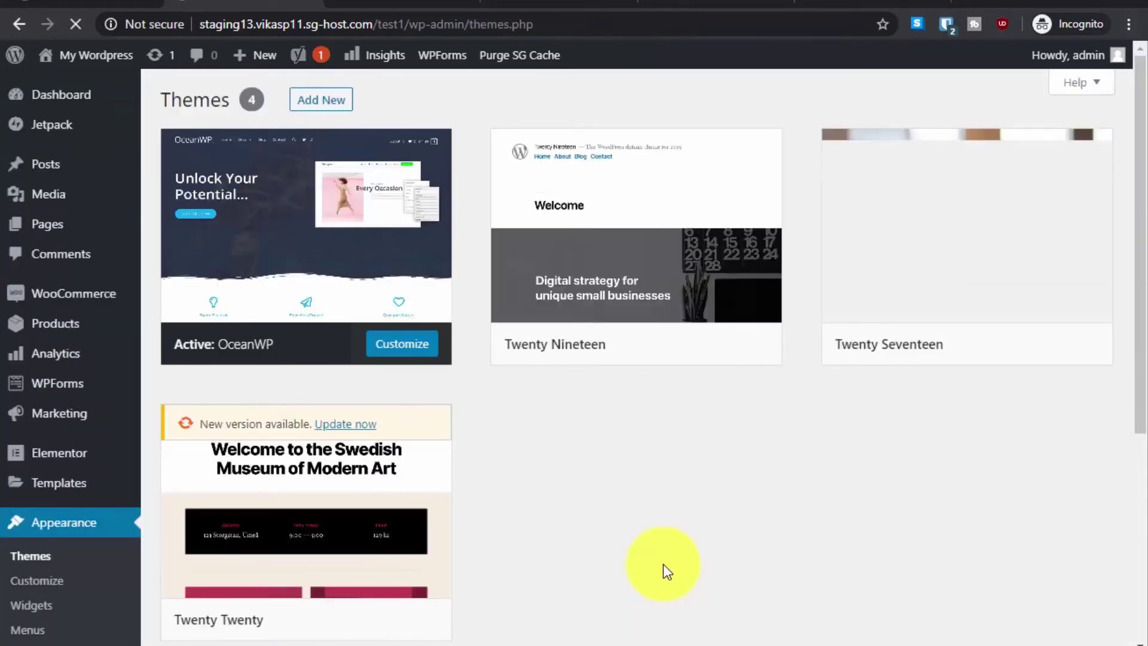
mouse_move(629, 352)
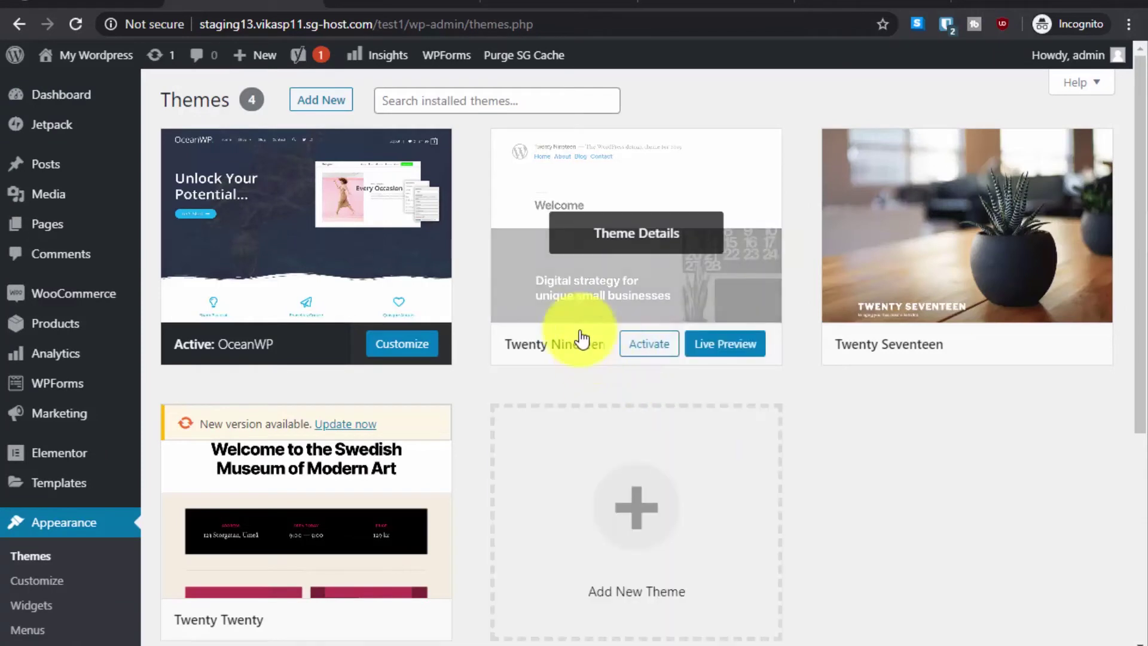
left_click(650, 342)
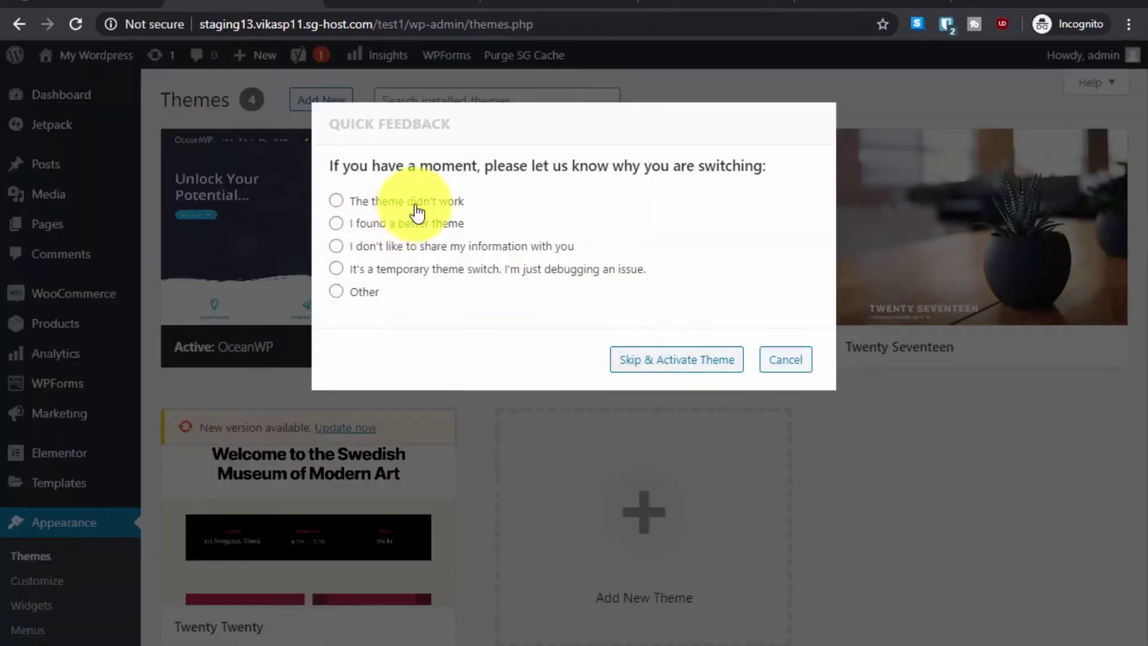
left_click(681, 358)
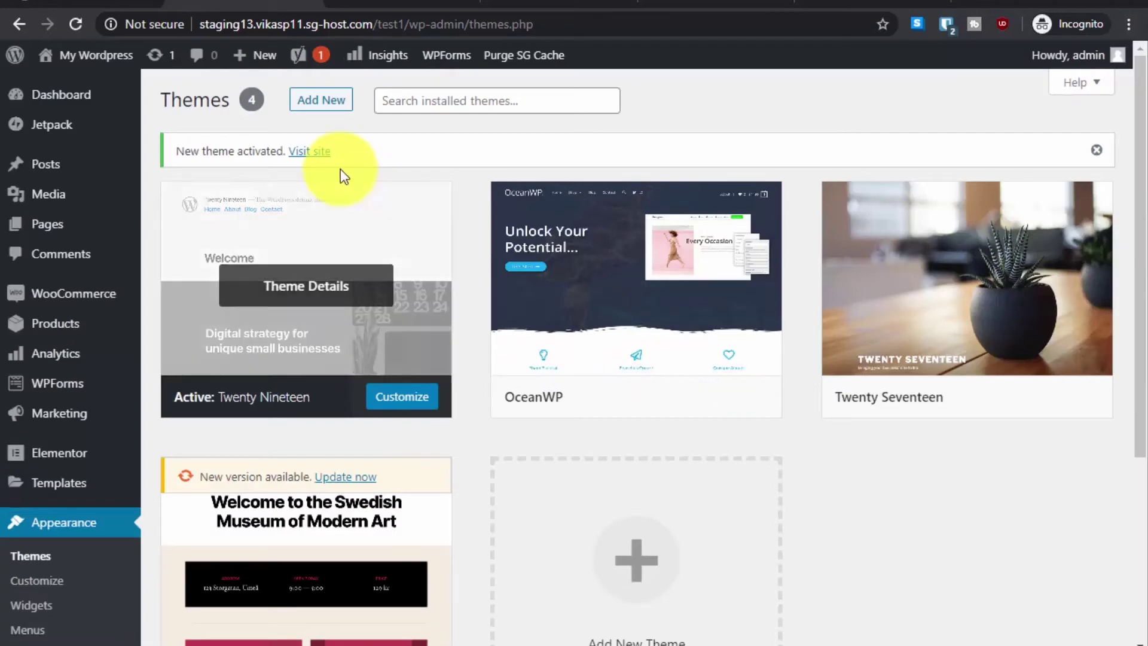
left_click(326, 153)
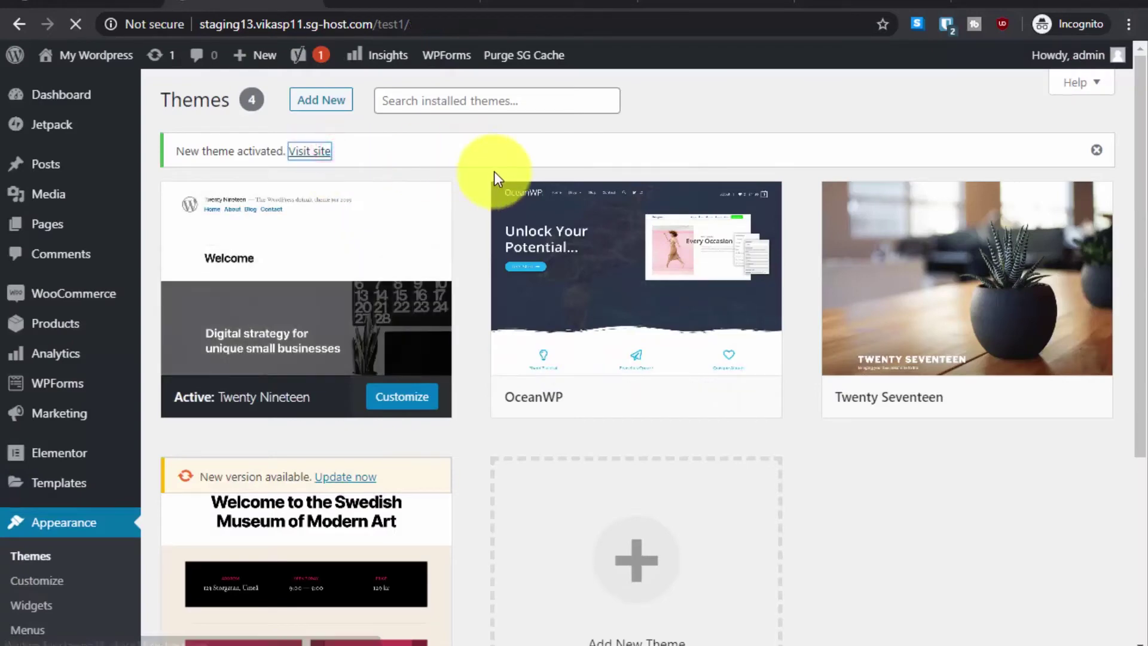
scroll(98, 341, "down", 12)
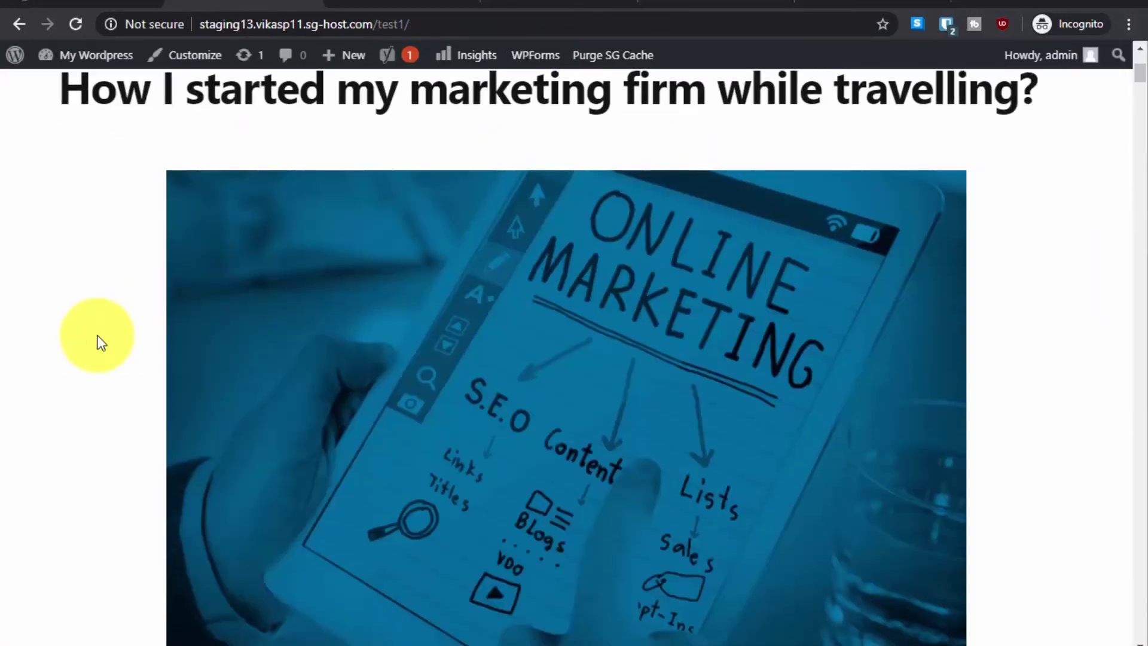
scroll(100, 343, "down", 15)
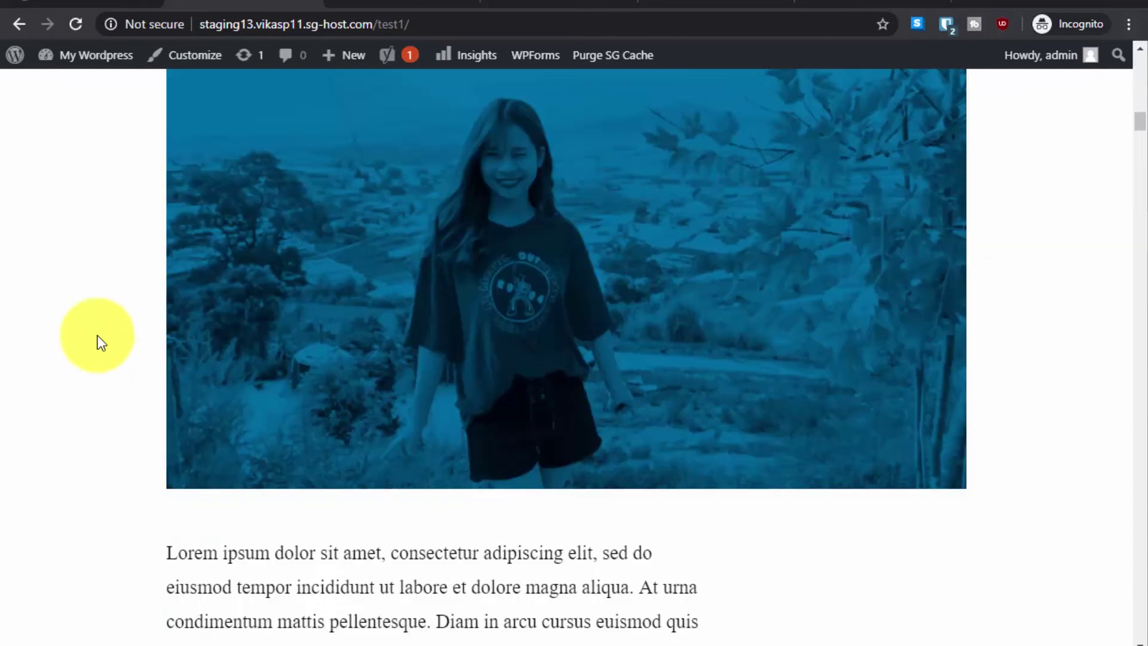
scroll(98, 341, "down", 6)
left_click(692, 4)
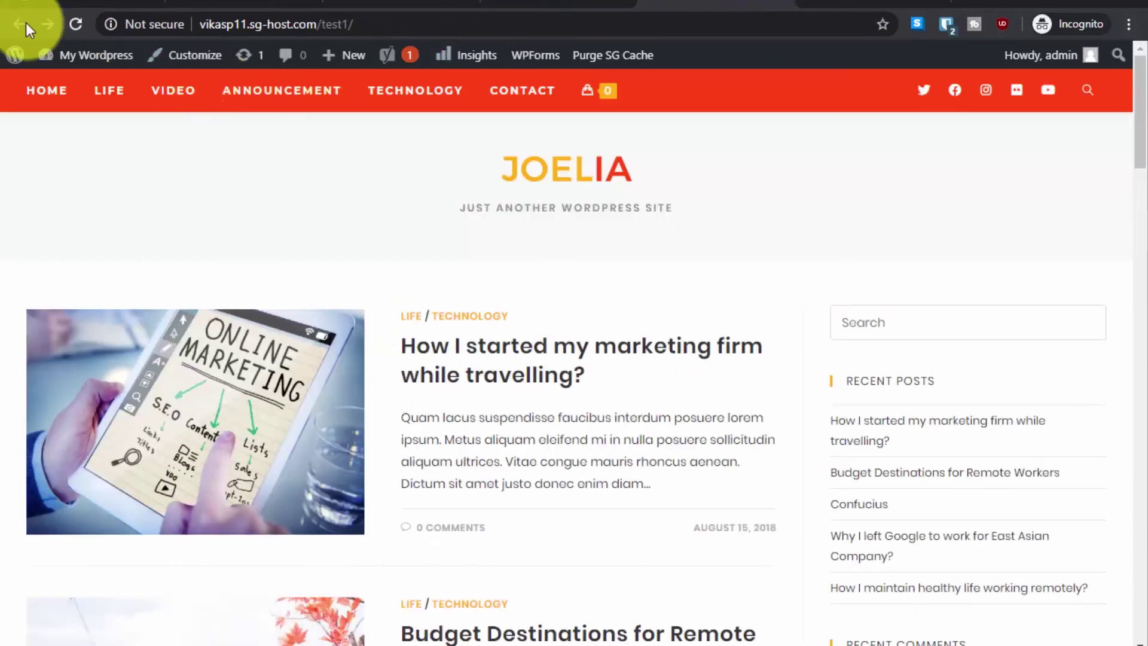
left_click(73, 18)
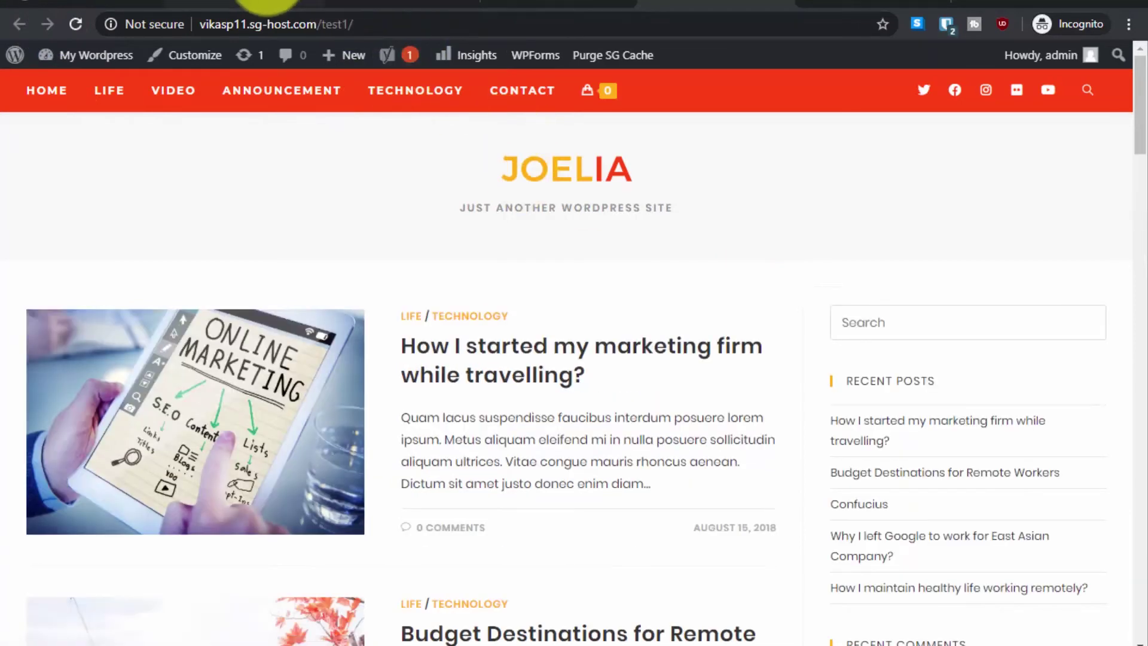
left_click(268, 4)
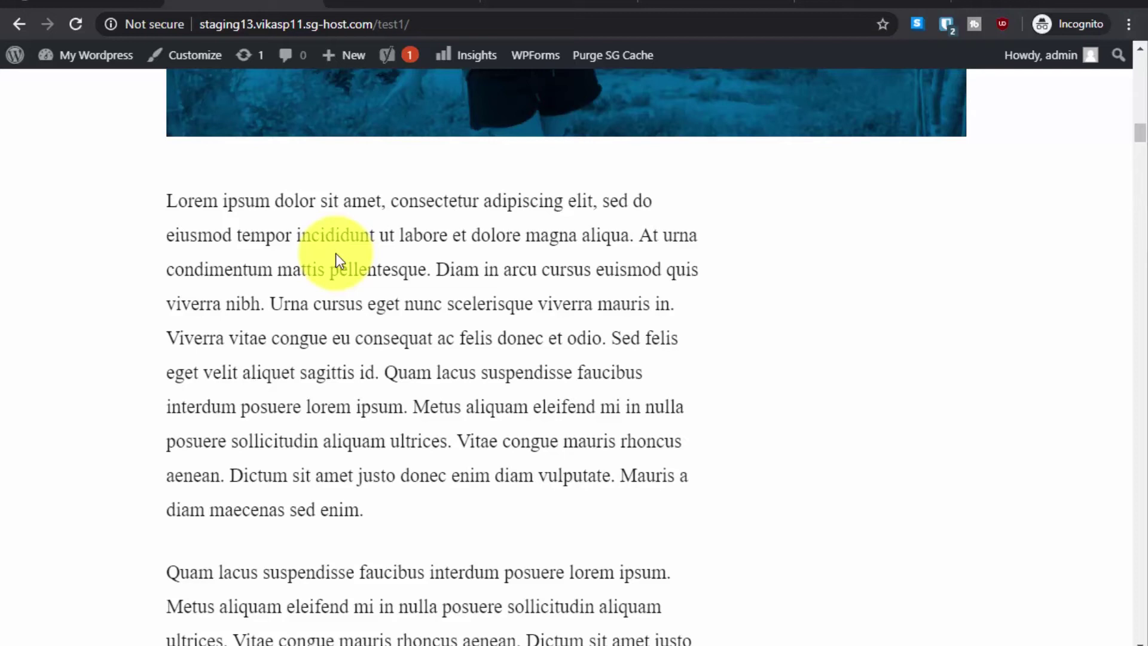
scroll(336, 253, "down", 1)
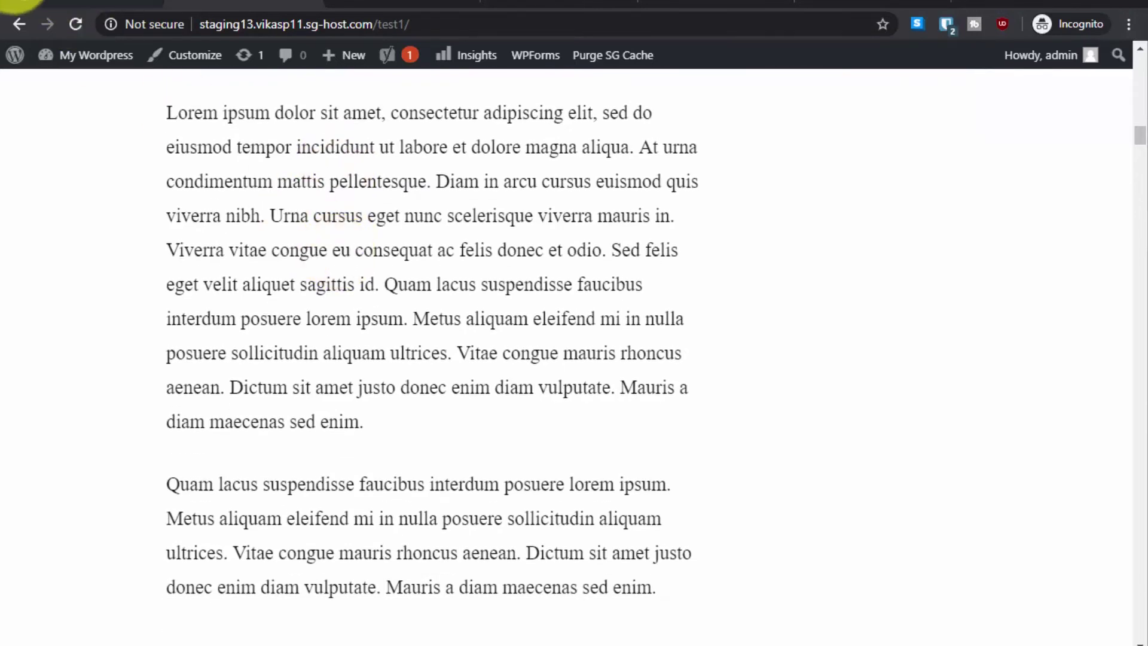
Step: Open Custom Deploy for new test 2, inspect the 33 To be Updated items, and cancel
left_click(78, 5)
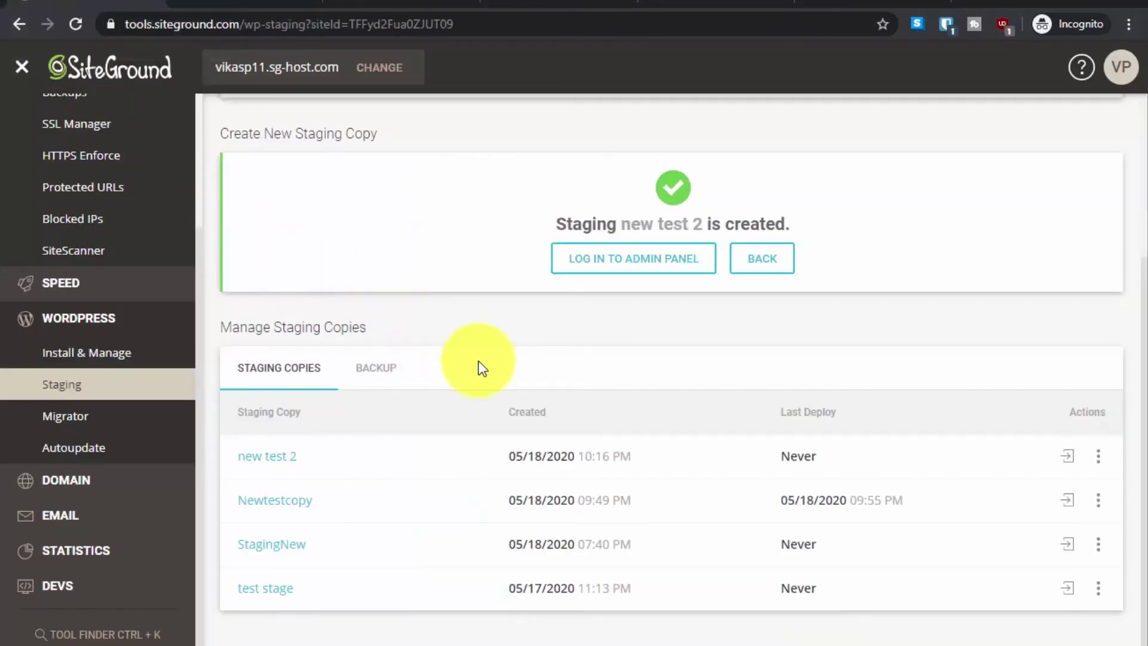
left_click(1097, 456)
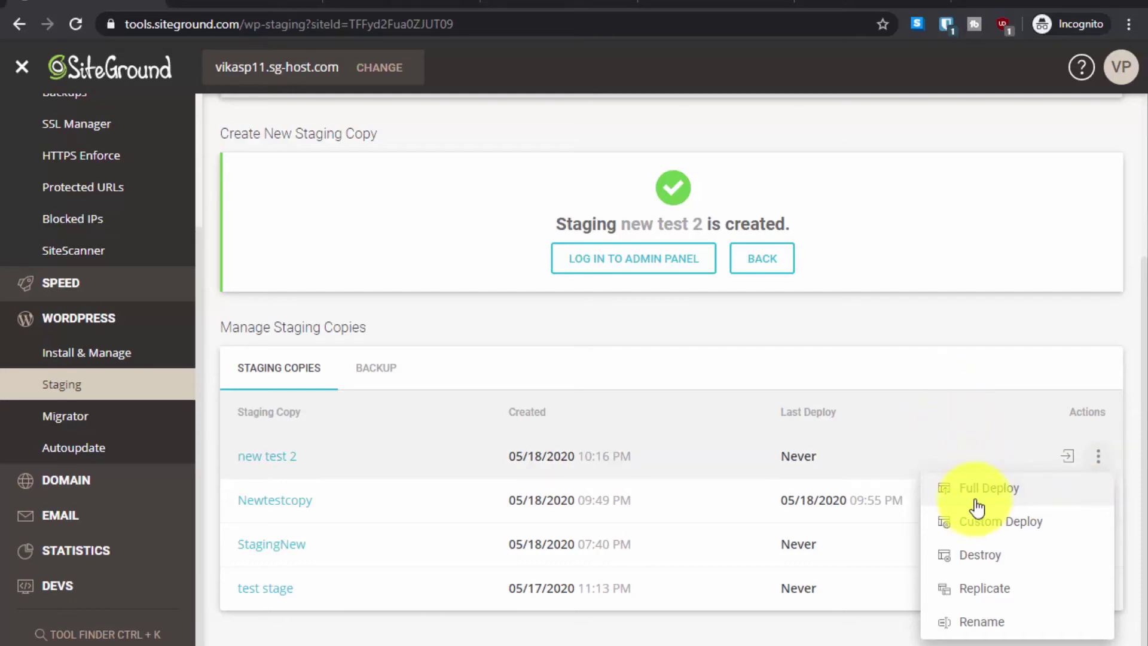
left_click(1010, 519)
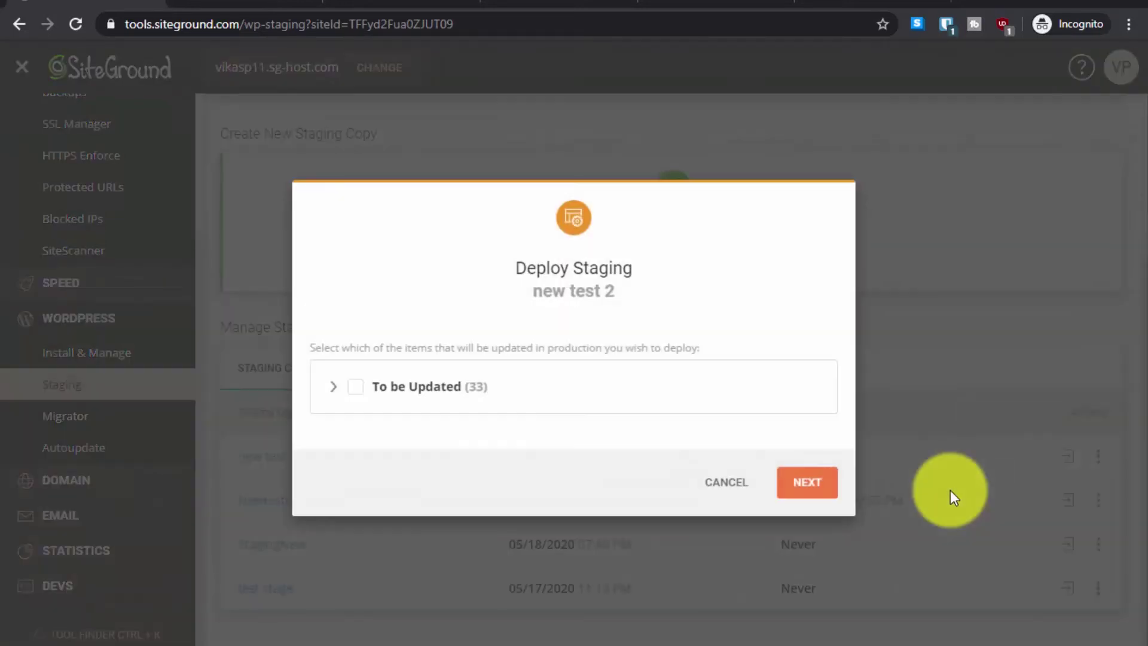
left_click(333, 387)
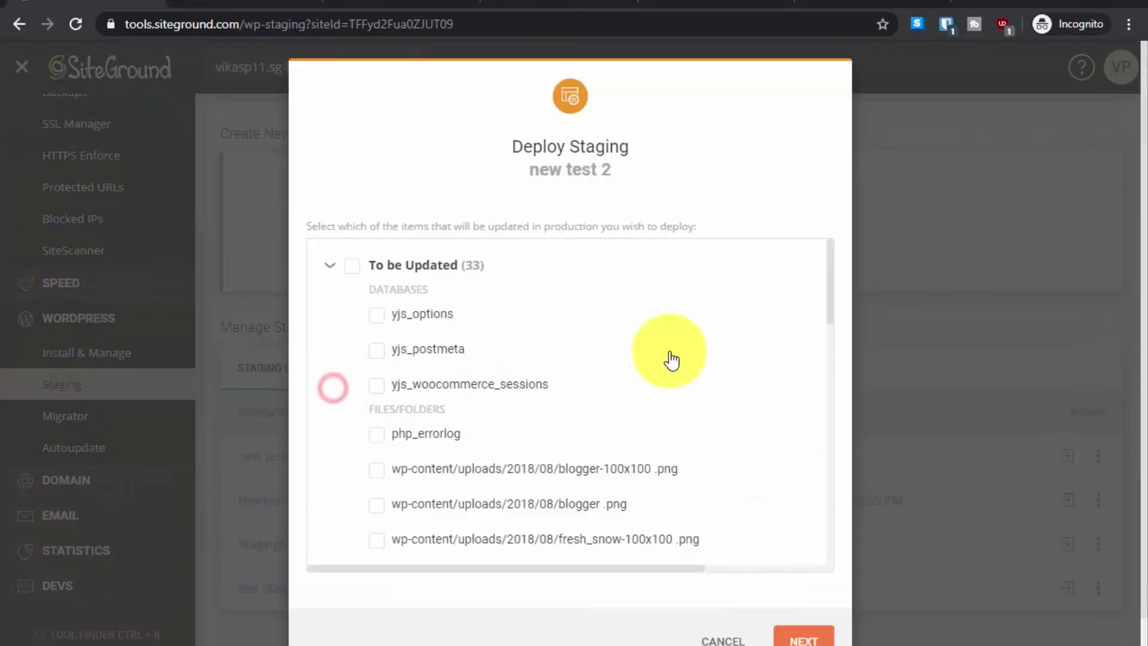
scroll(670, 359, "down", 5)
scroll(672, 359, "down", 10)
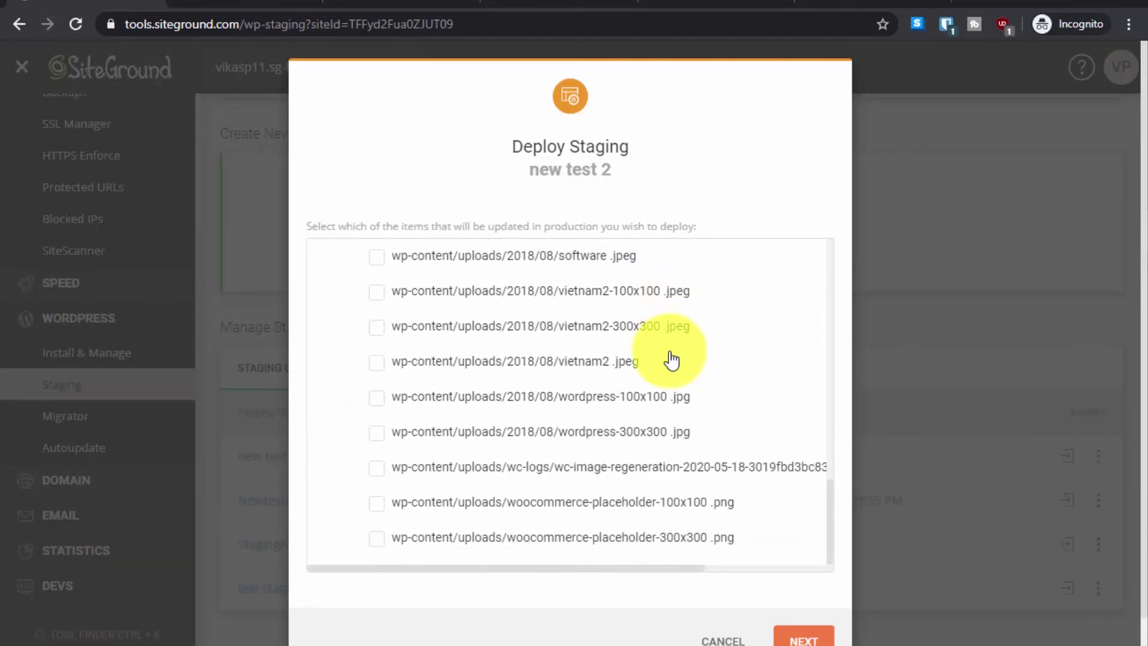
scroll(672, 359, "up", 15)
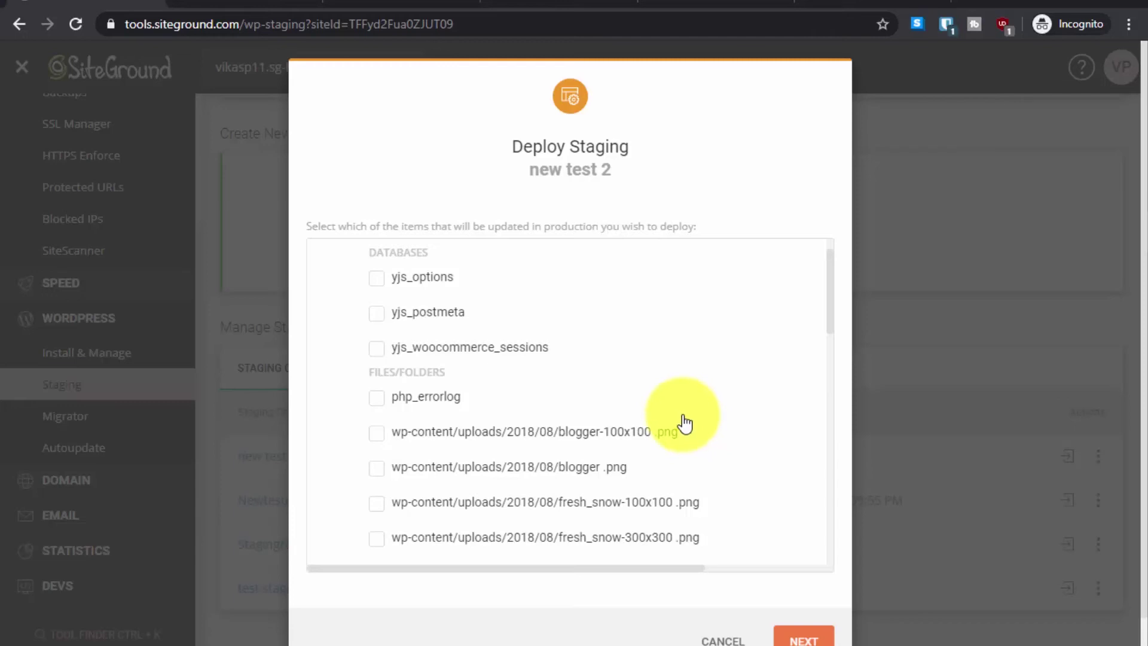
left_click(719, 639)
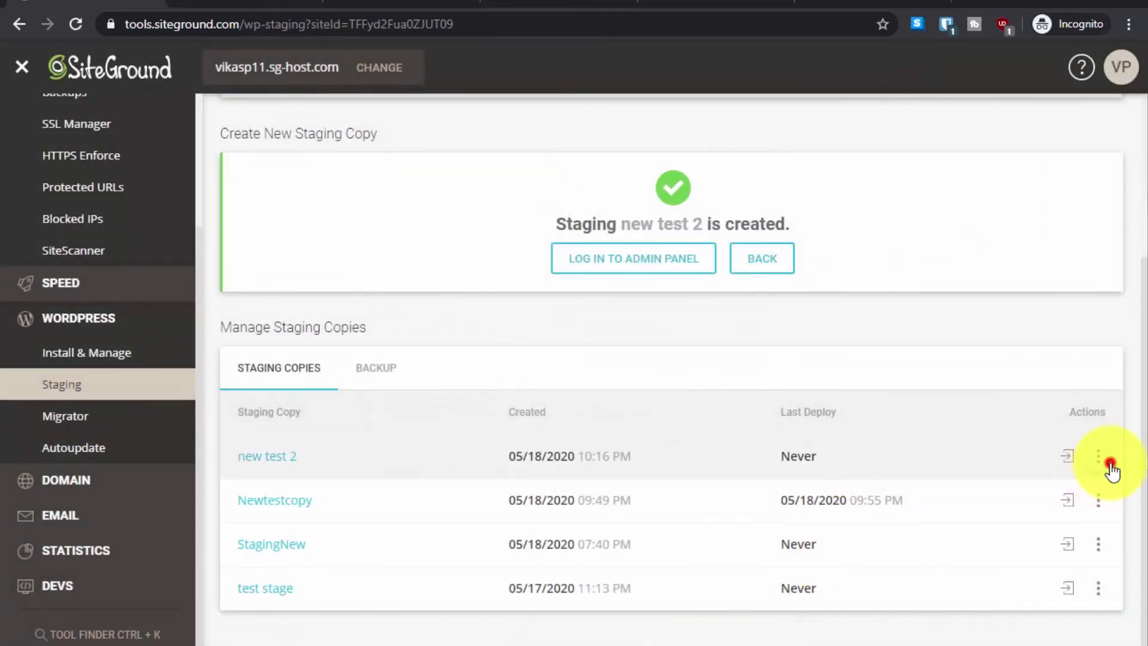
Step: Run a Full Deploy of new test 2 and confirm replacing the live site
left_click(1110, 464)
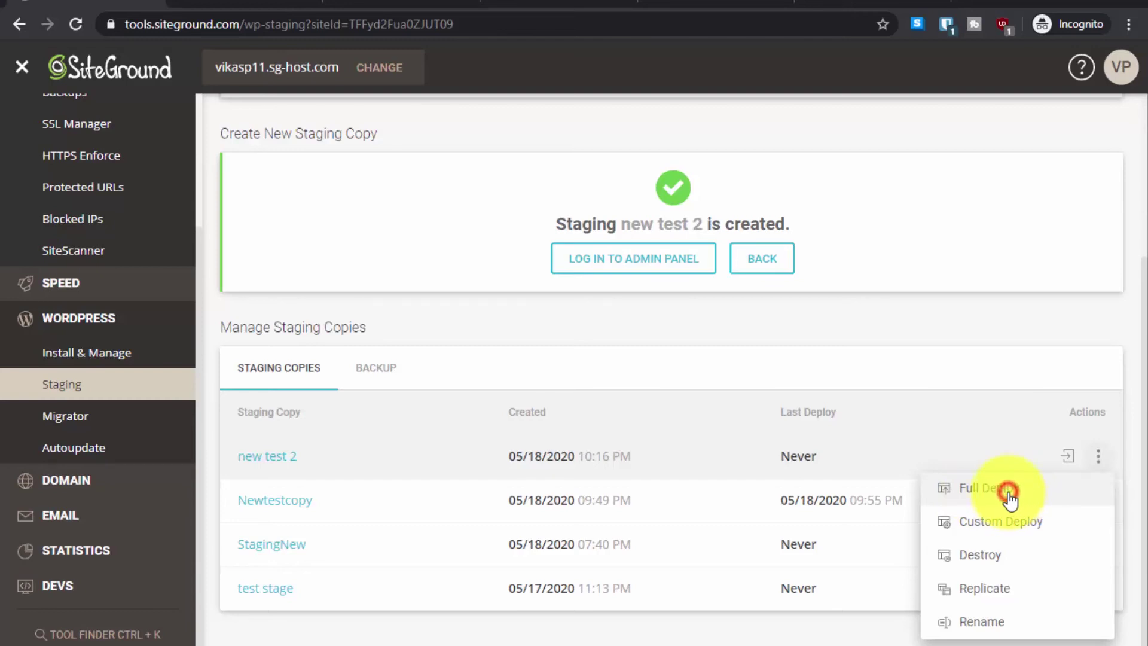
left_click(1008, 494)
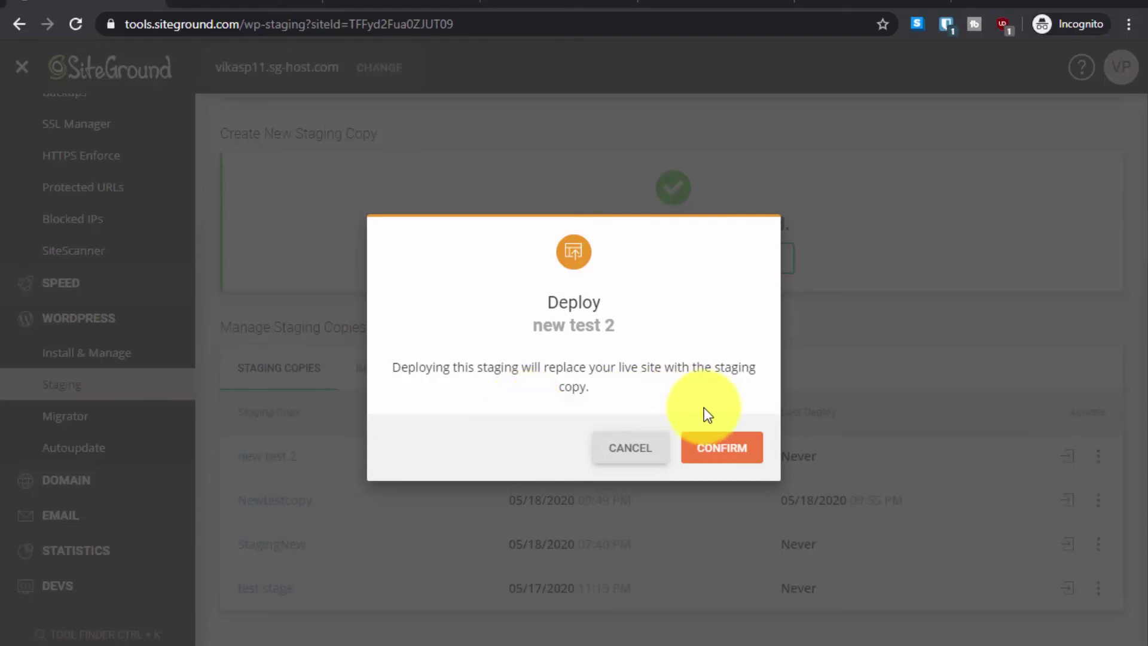
left_click(719, 449)
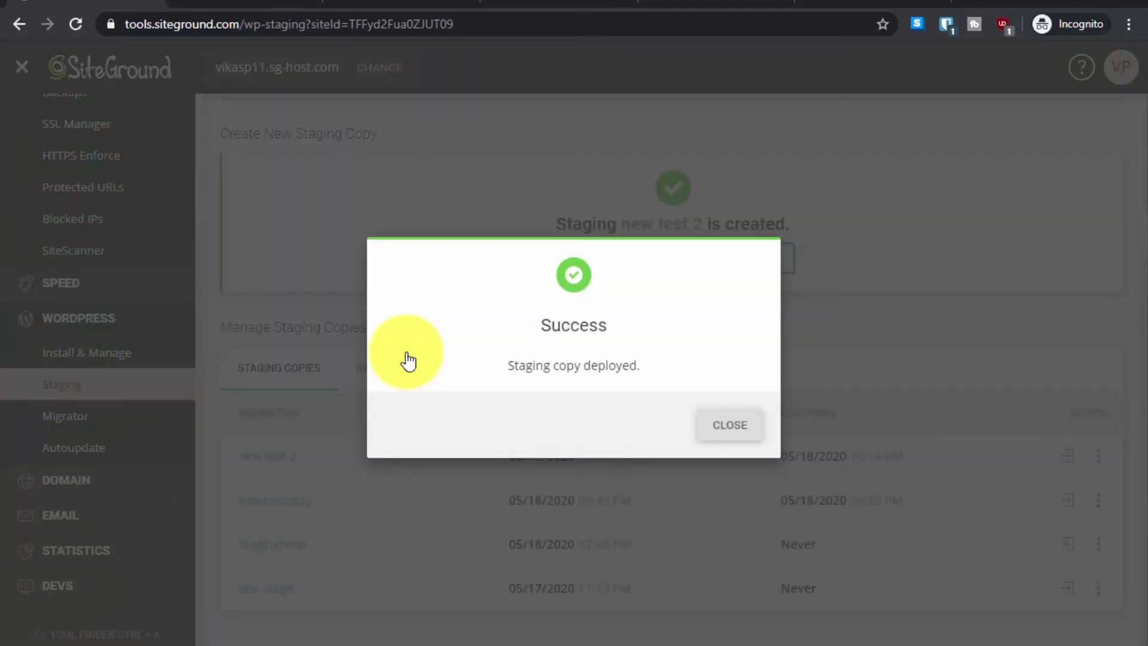
Step: Dismiss the deploy success message and close the staging13 browser tabs
left_click(727, 431)
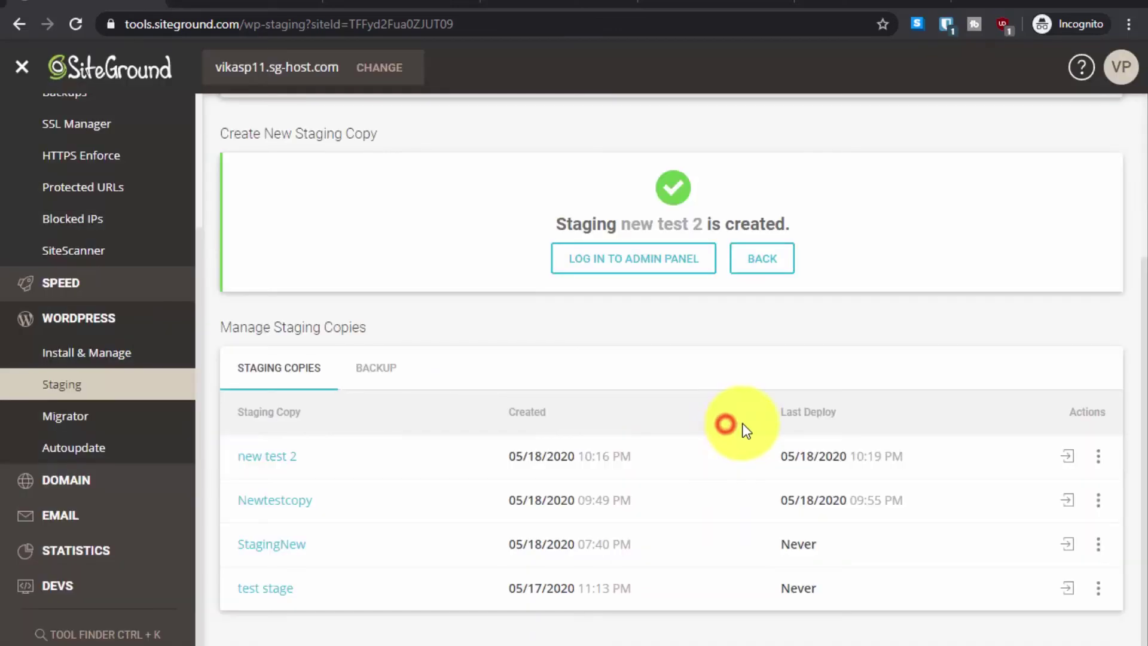
left_click(706, 8)
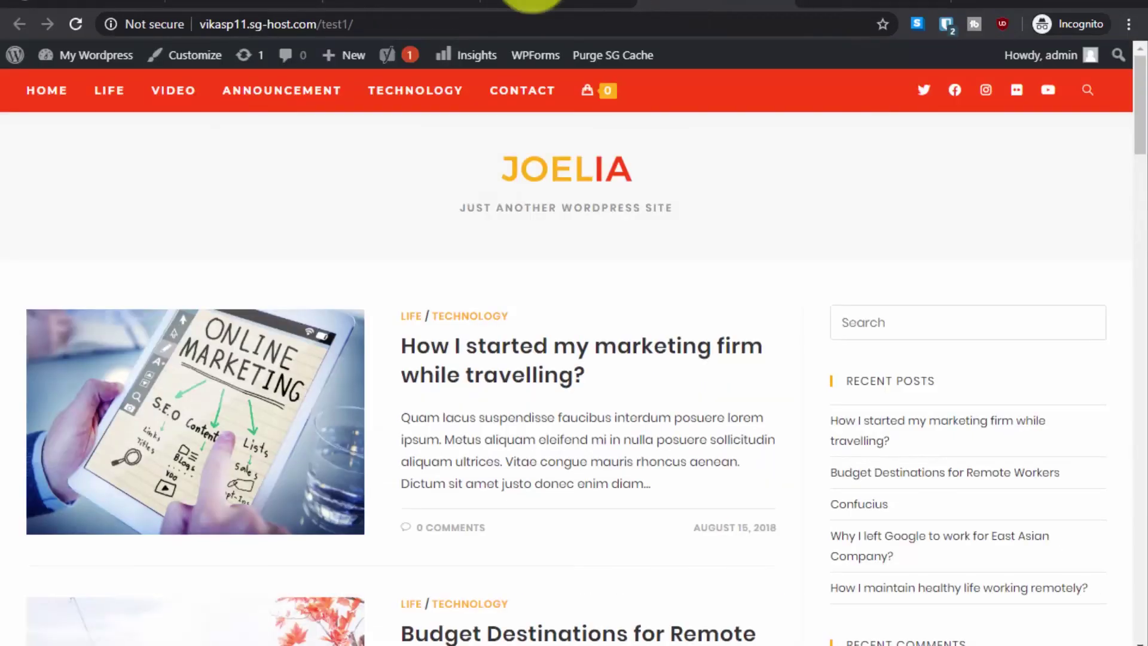
left_click(308, 4)
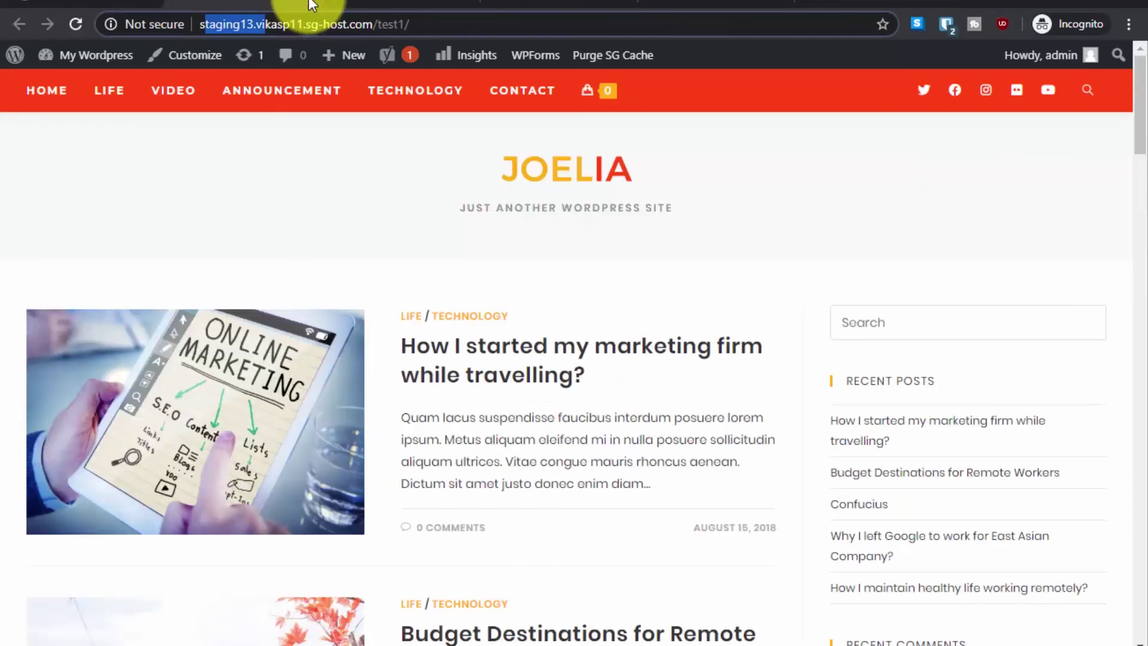
double_click(236, 24)
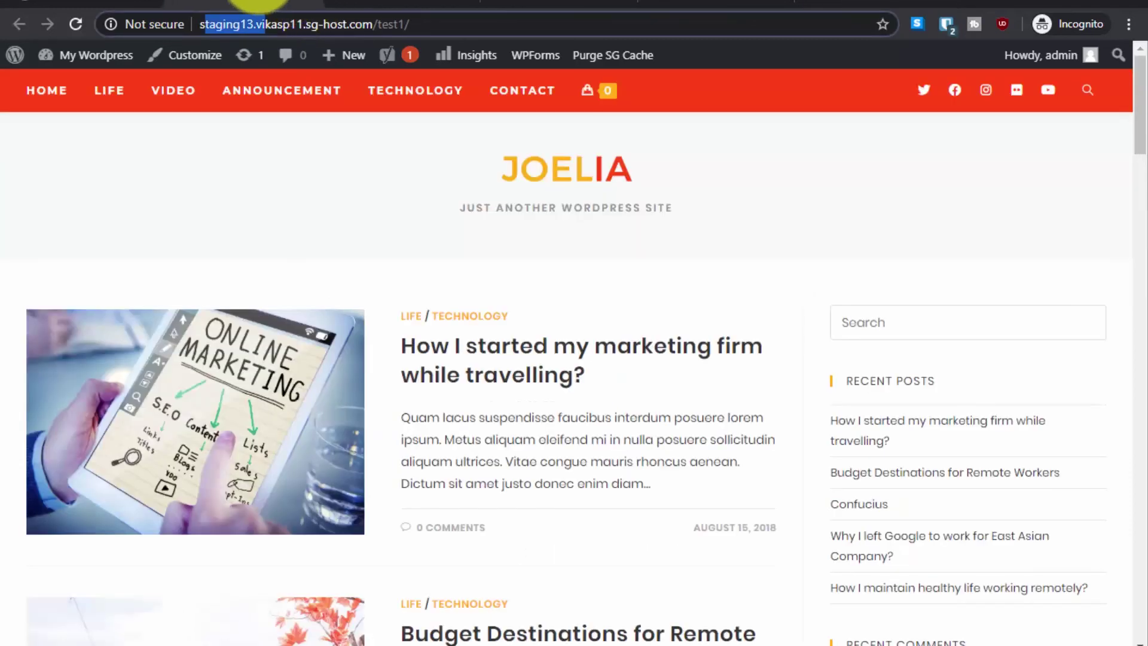
left_click(312, 7)
left_click(312, 8)
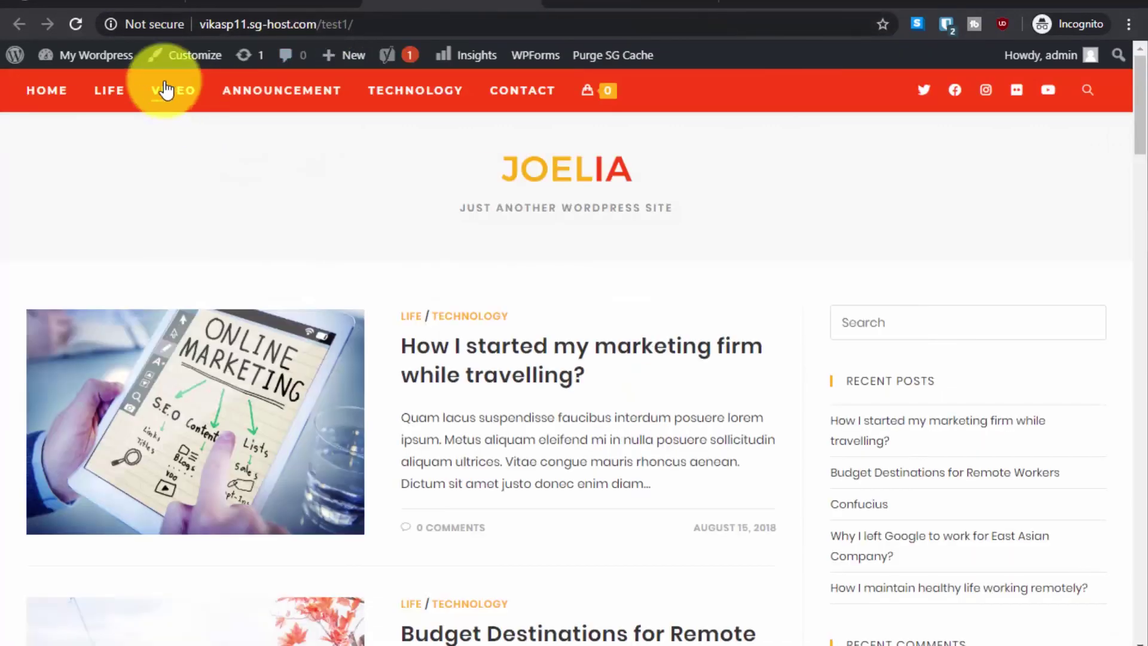
Step: Reload the live /test1 site and scroll through its new Twenty Nineteen layout
left_click(84, 24)
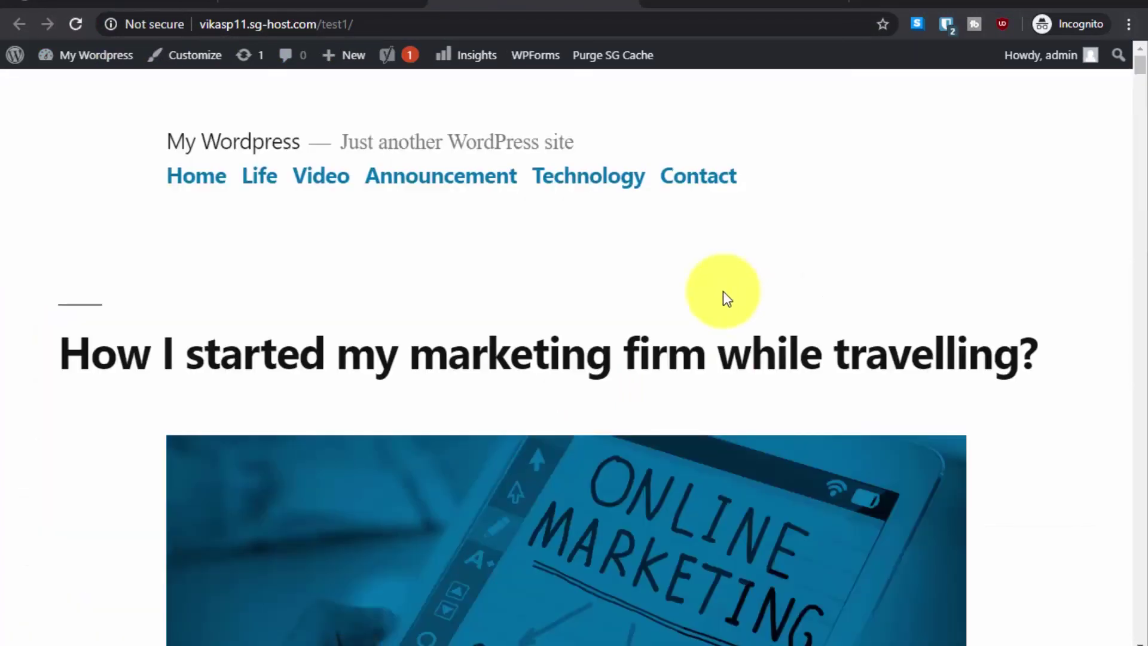
scroll(723, 292, "down", 5)
scroll(717, 294, "down", 18)
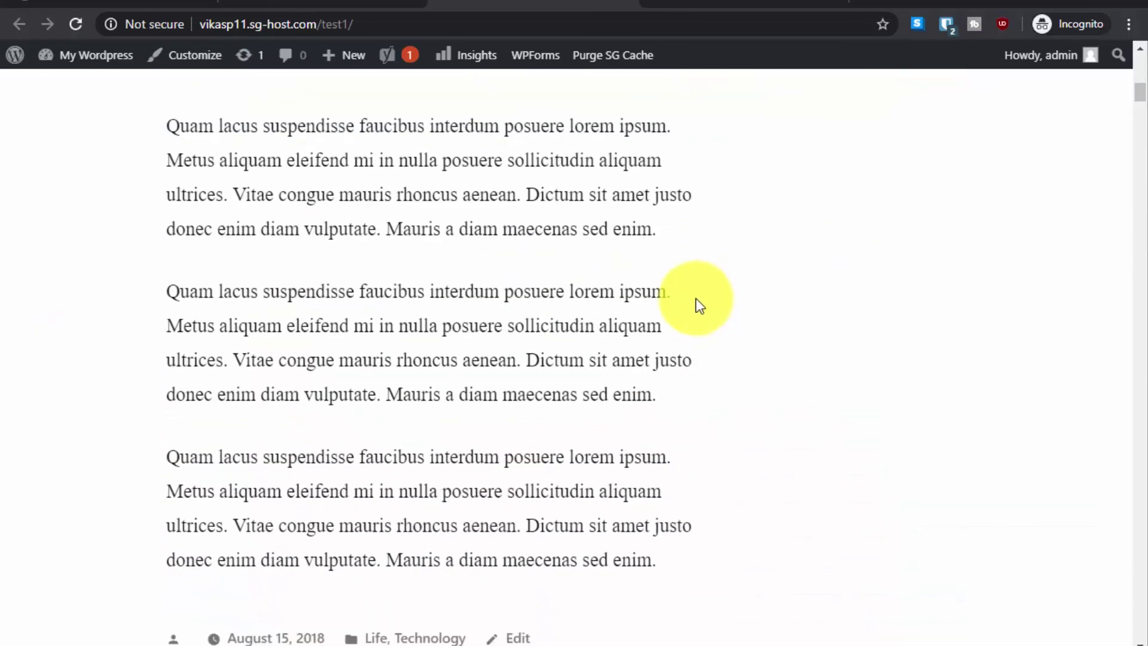
scroll(697, 308, "down", 18)
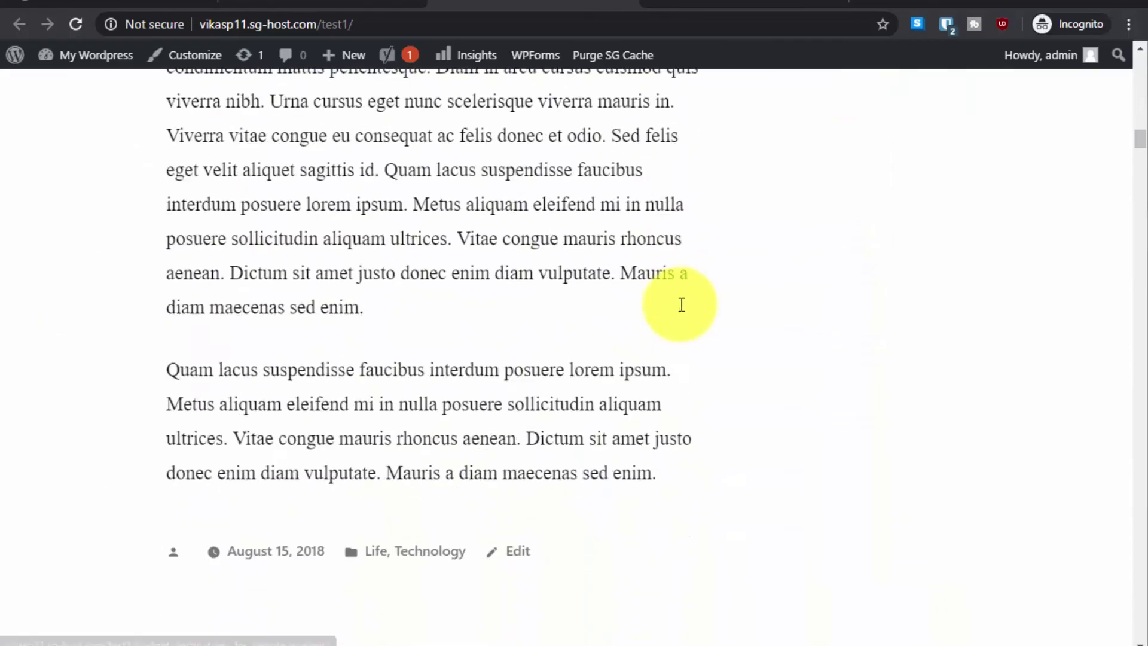
scroll(672, 308, "down", 7)
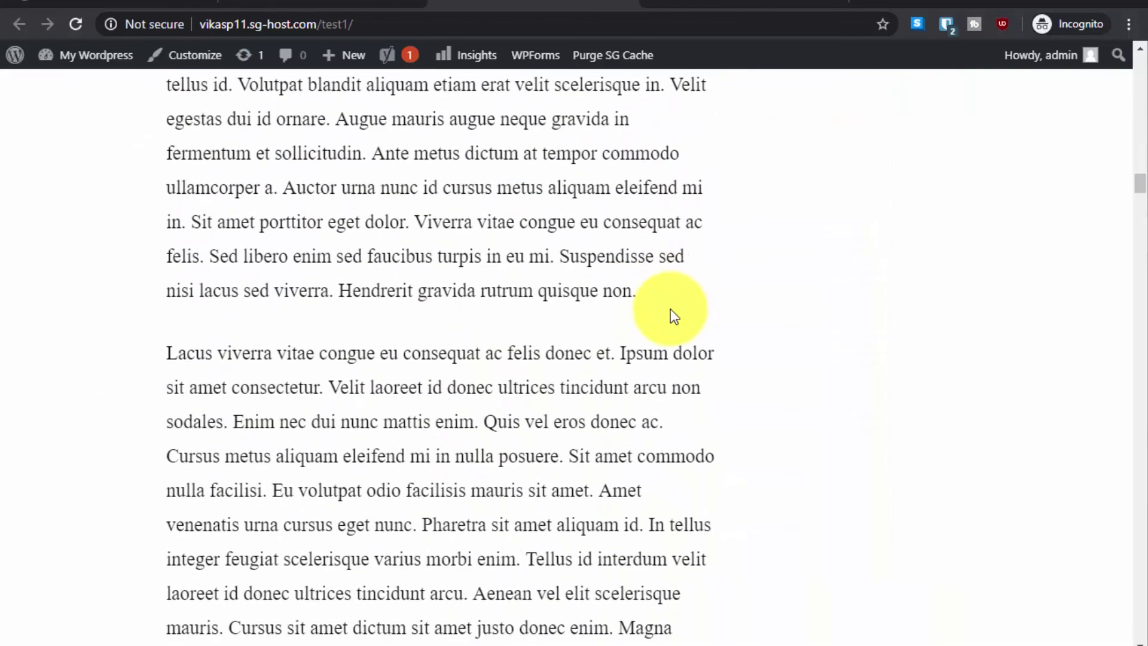
scroll(671, 308, "up", 9)
scroll(671, 309, "up", 20)
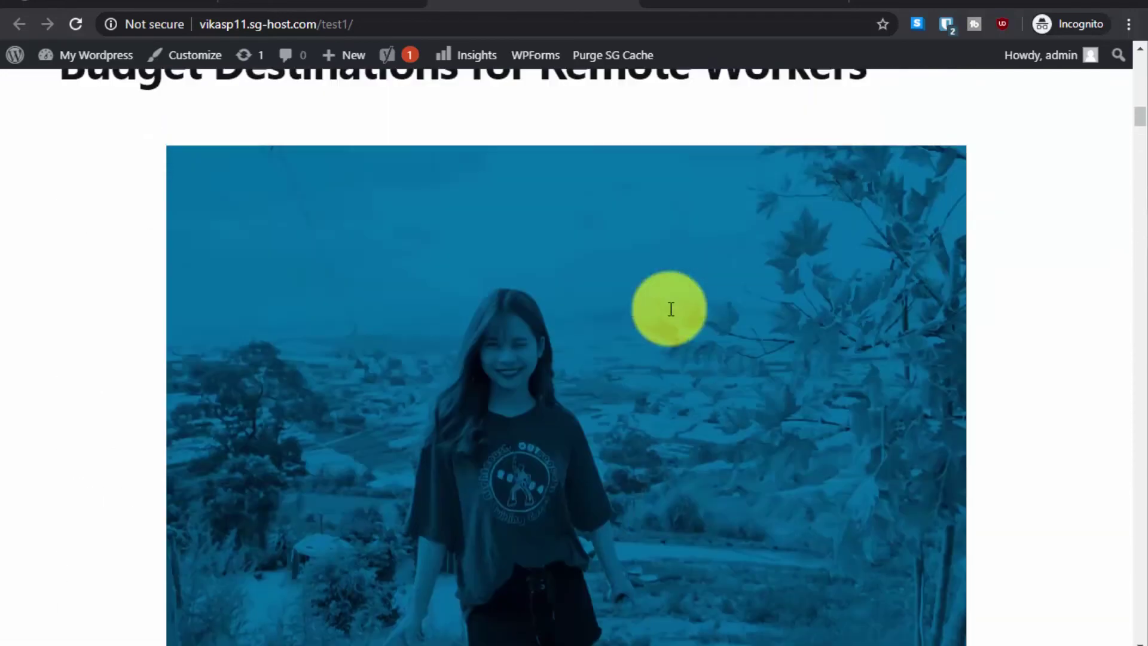